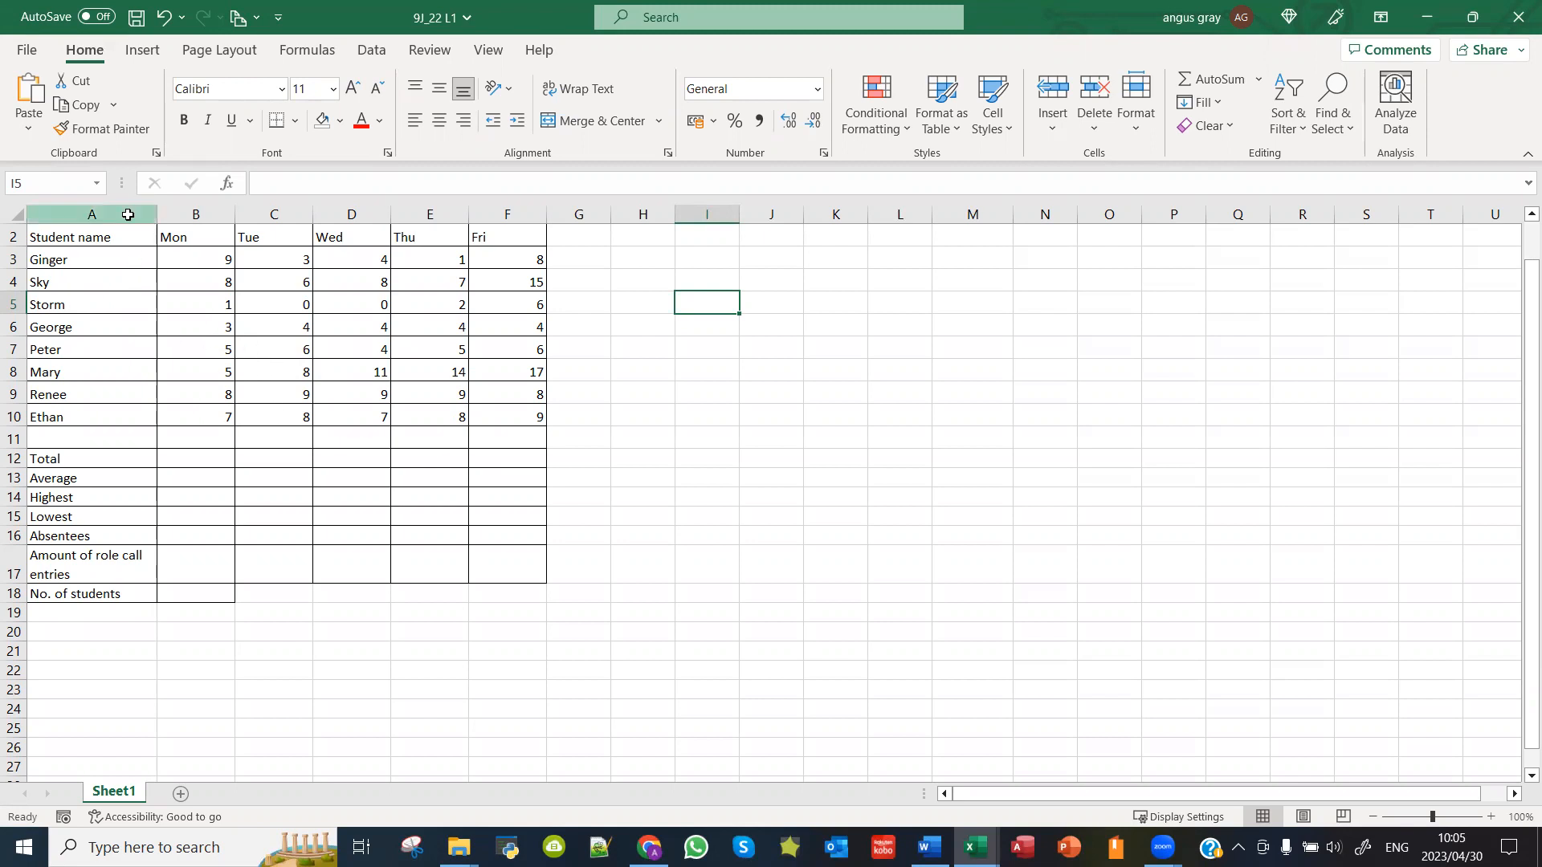
Step: Highlight columns A through F one at a time, followed by rows 1 to 3, to identify the sheet's columns and rows
click(129, 211)
click(193, 214)
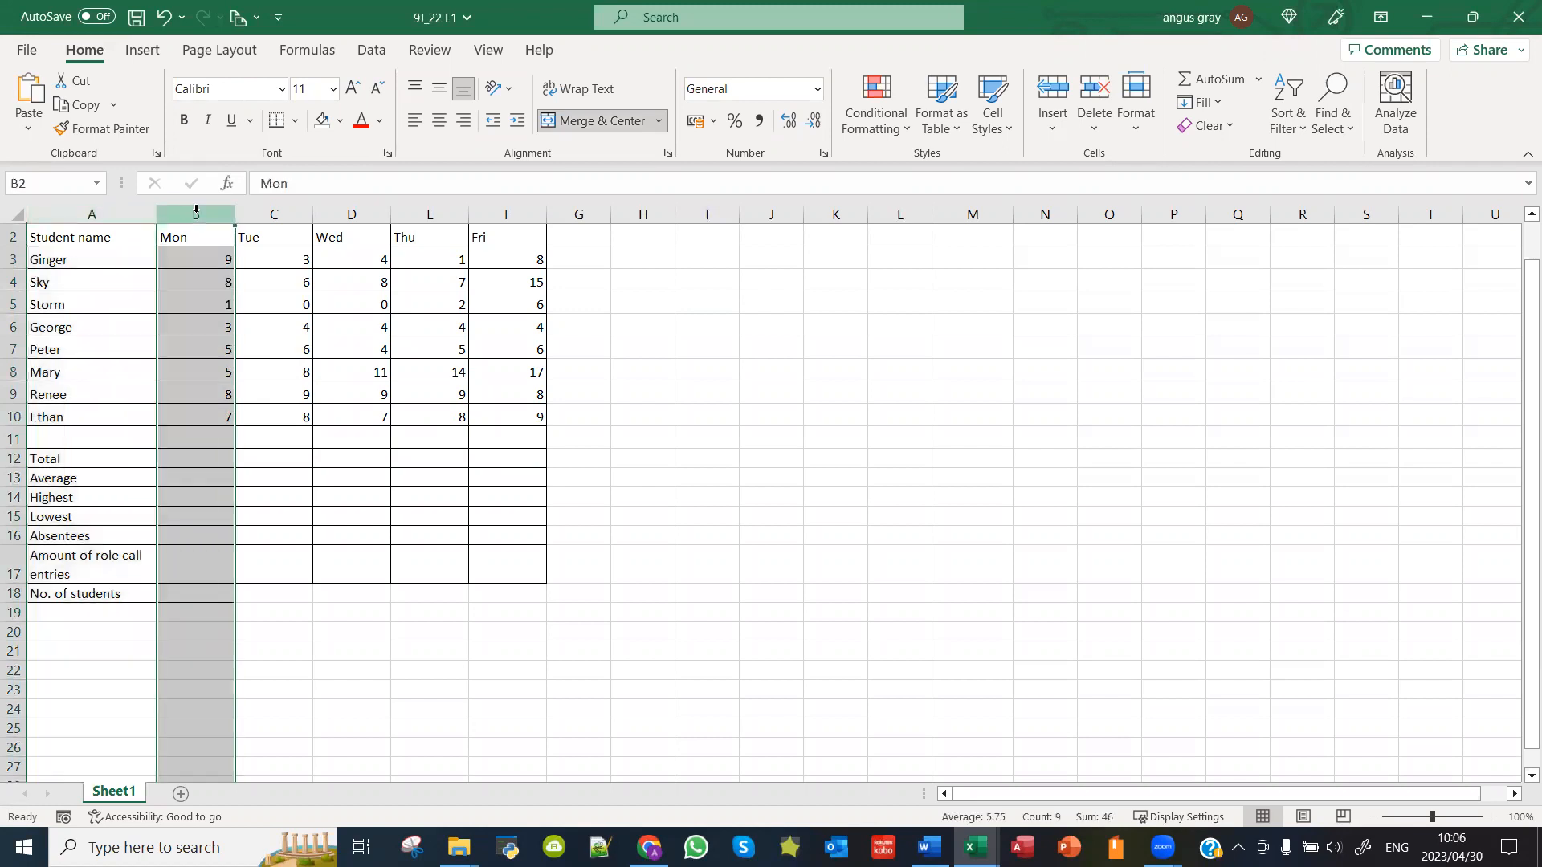
click(276, 214)
click(371, 211)
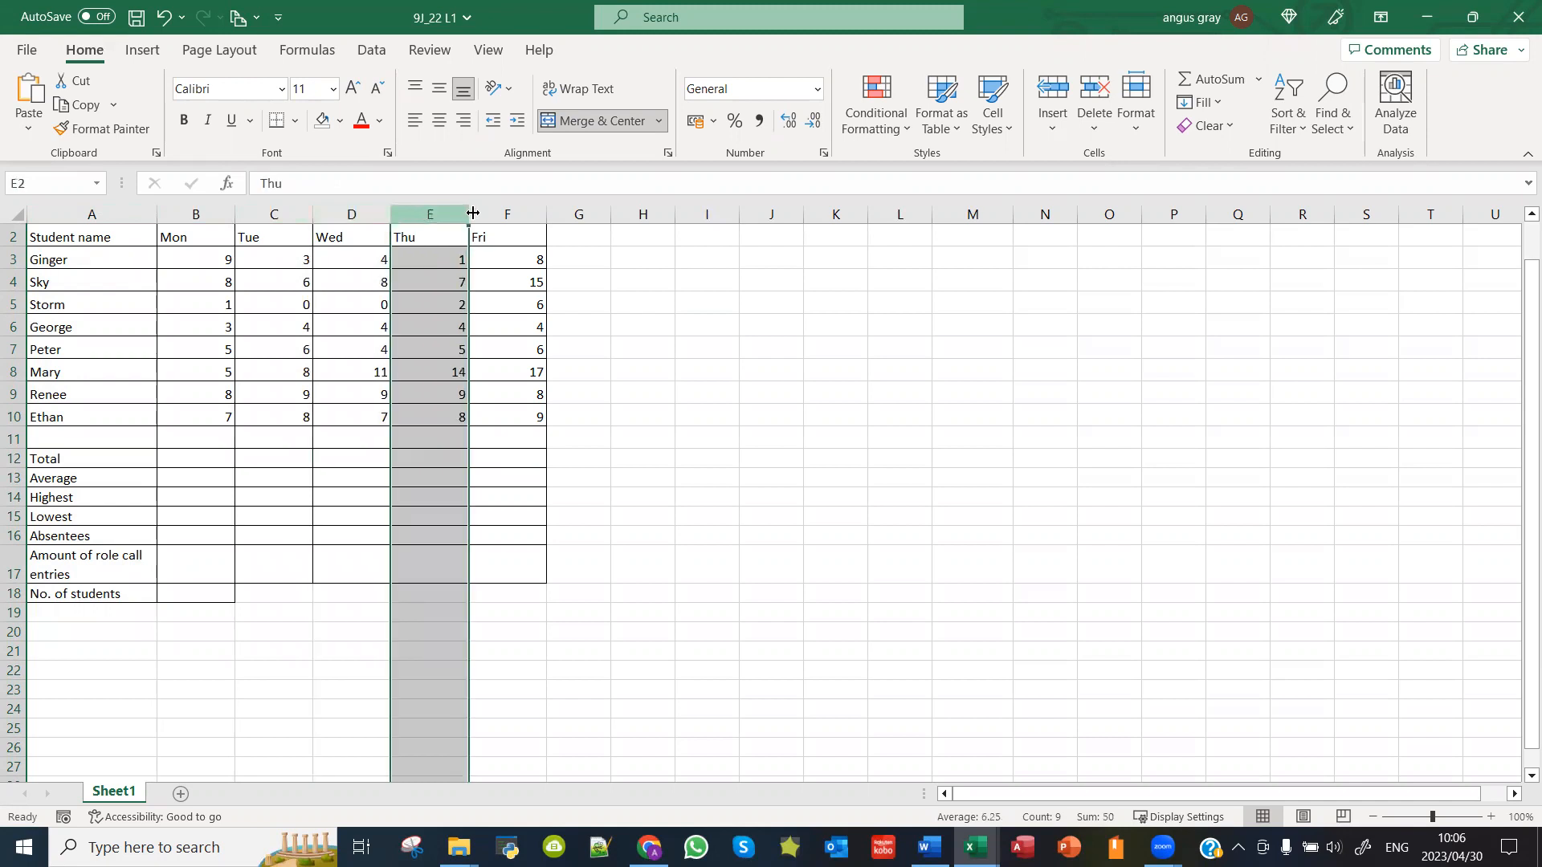
click(422, 214)
click(508, 214)
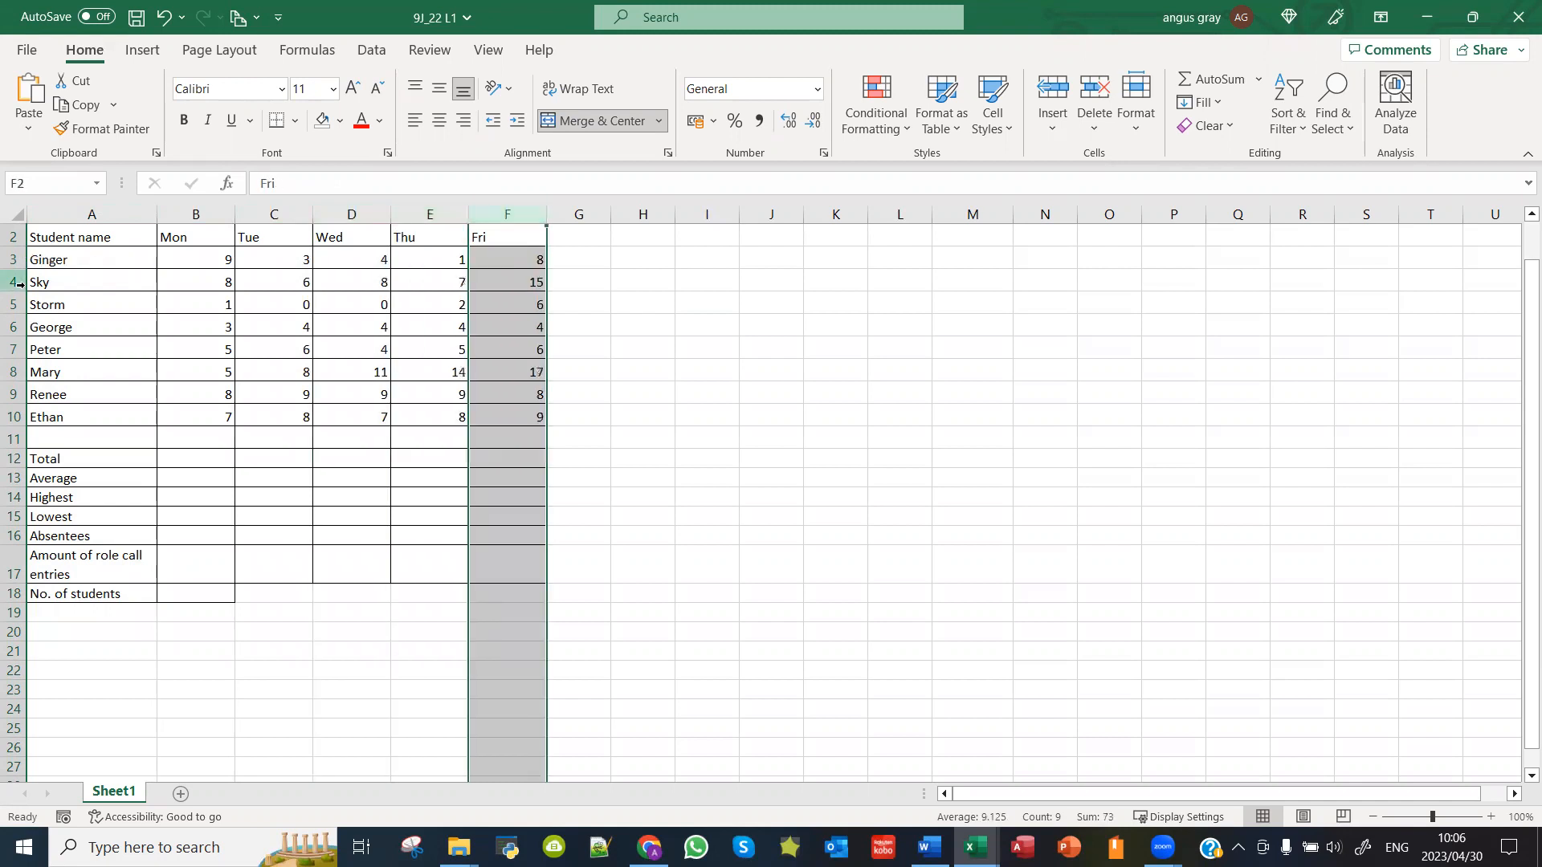
scroll(35, 257, down, 1)
scroll(32, 279, up, 1)
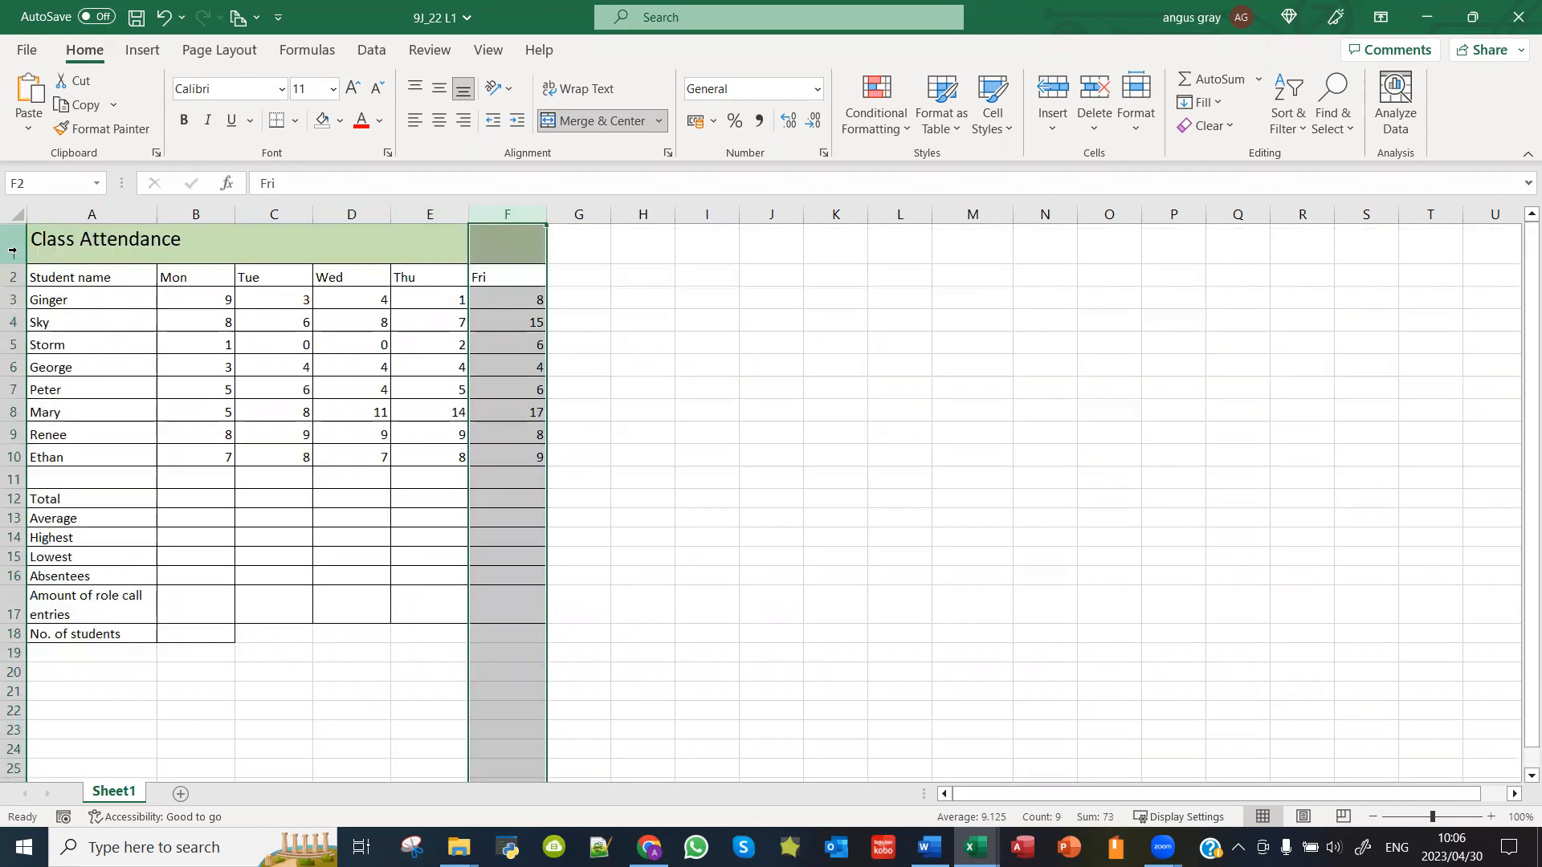
click(12, 253)
click(12, 275)
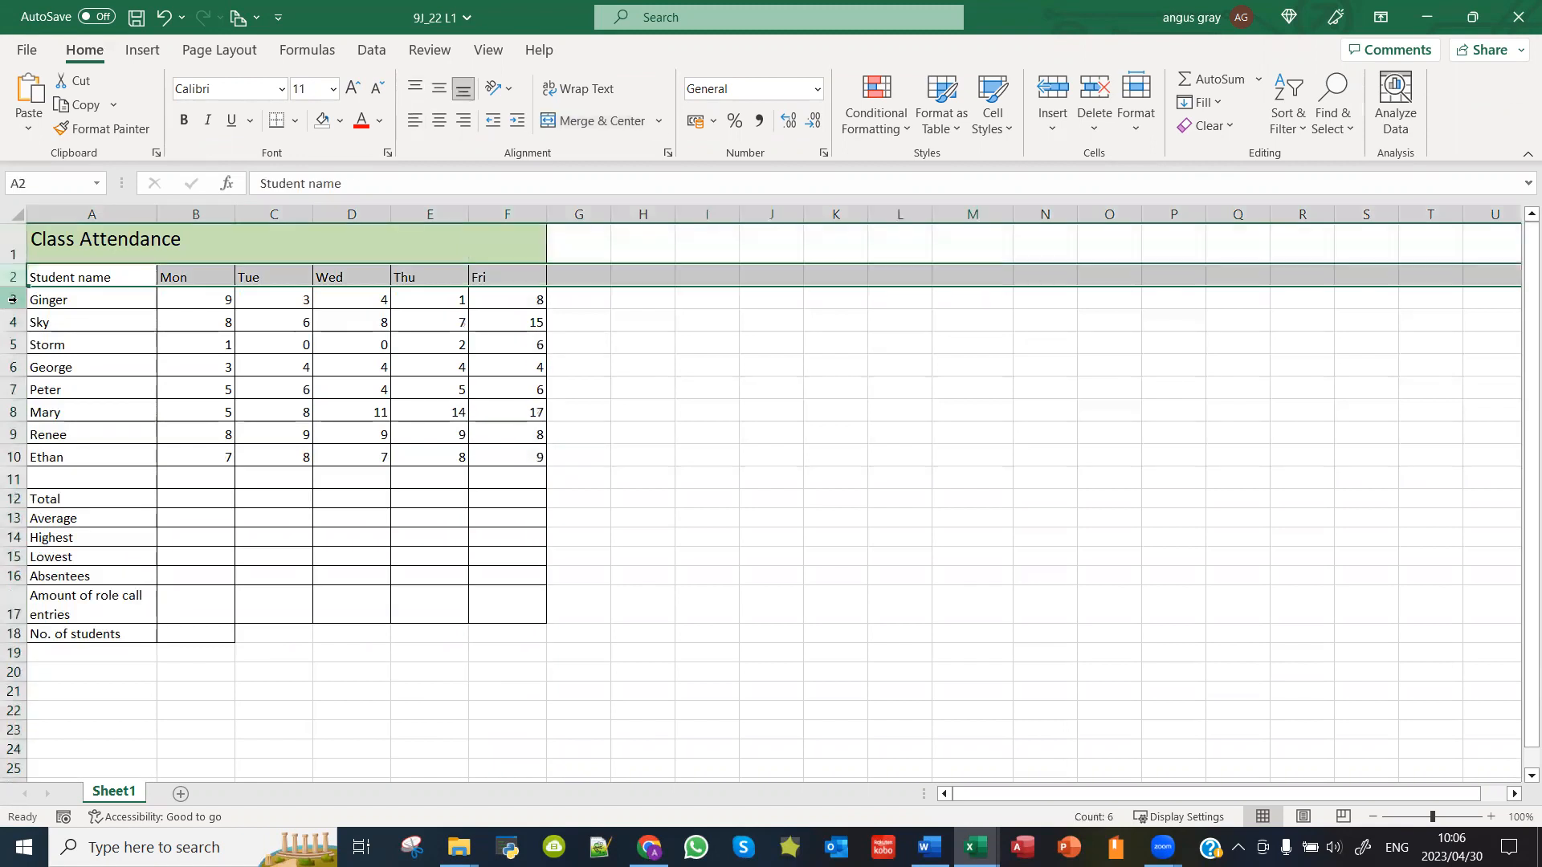
click(12, 299)
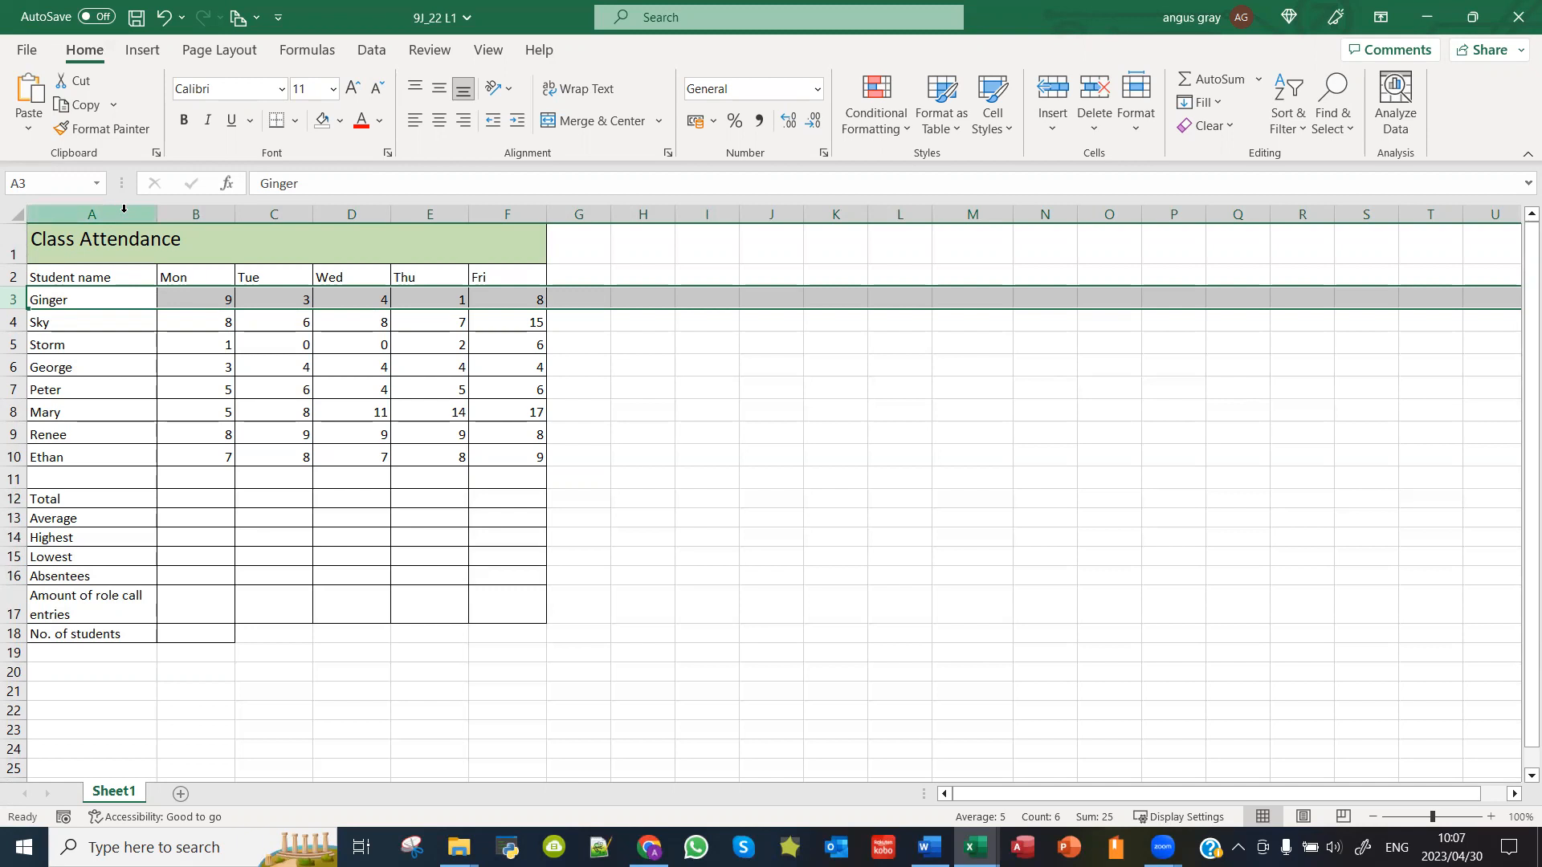
Step: Widen column A slightly and increase the height of the Class Attendance title row a little
mouse_move(157, 215)
mouse_down()
mouse_move(191, 216)
mouse_move(158, 213)
mouse_up()
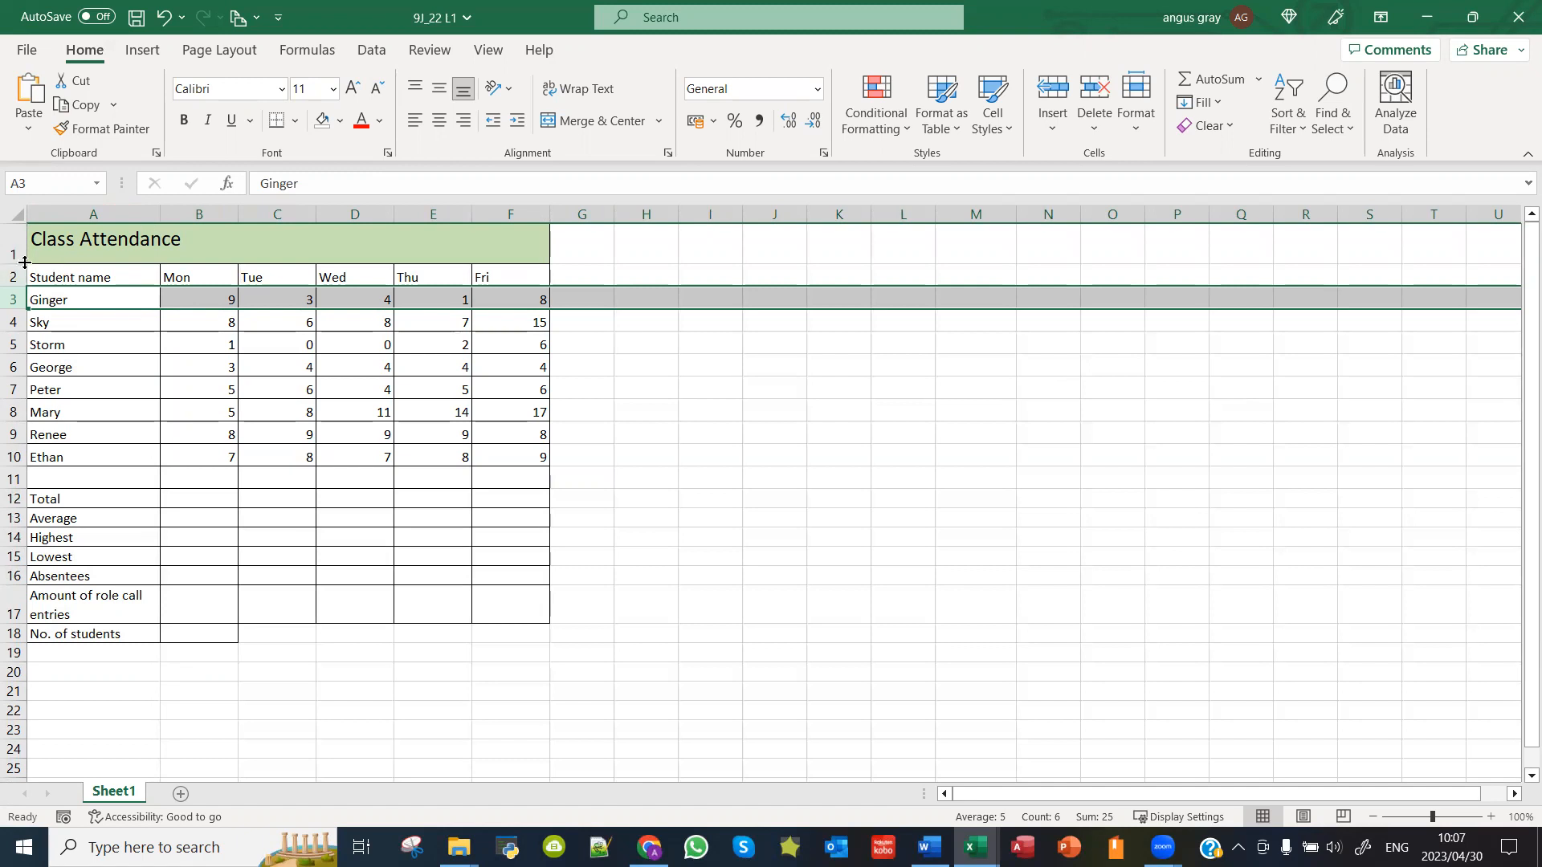
drag(19, 261, 19, 266)
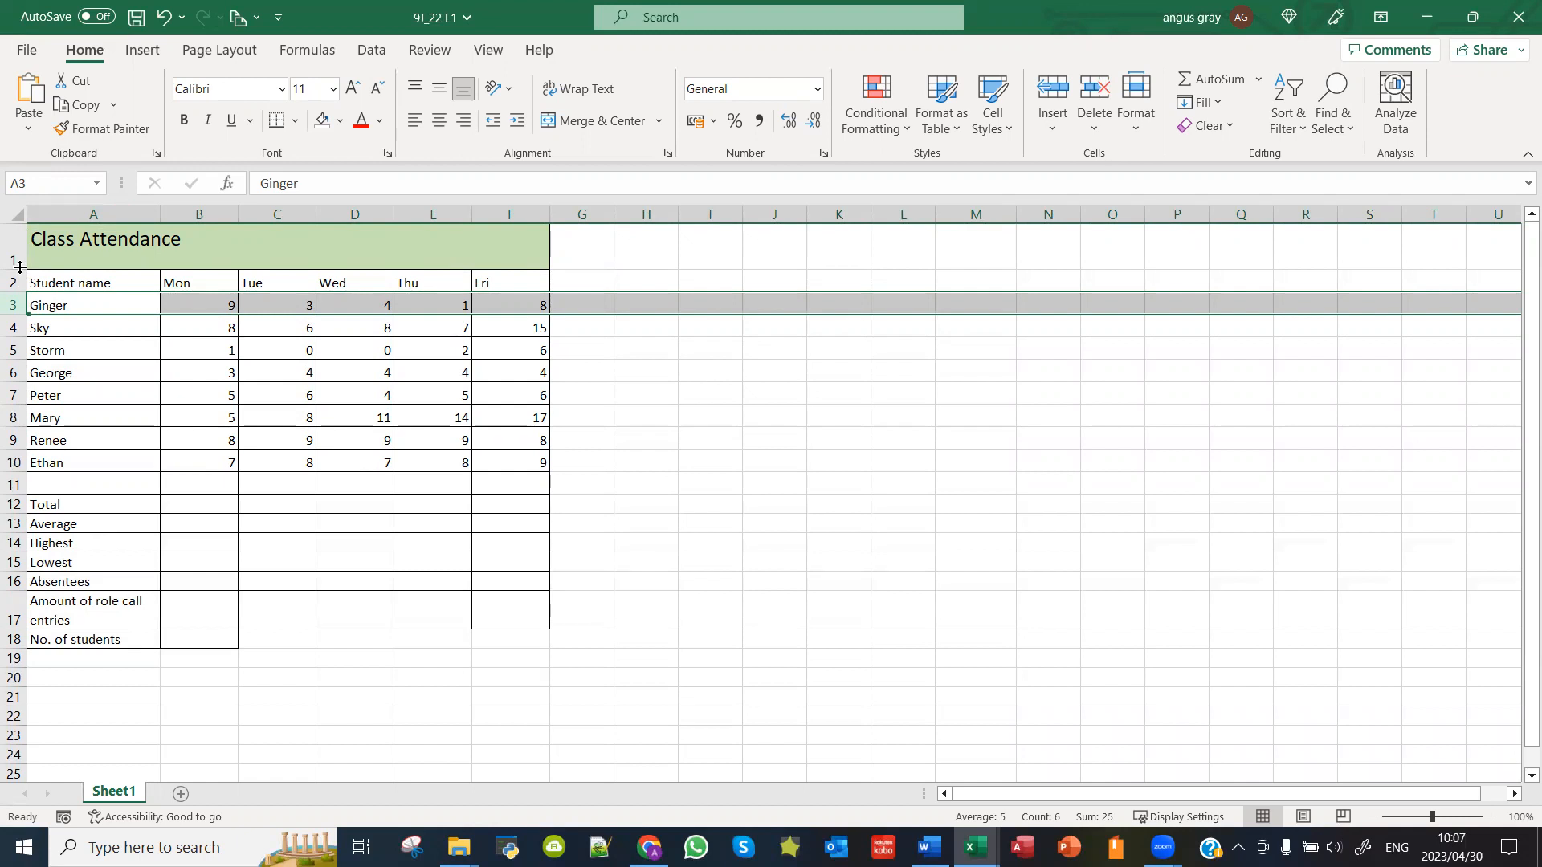
Step: Set the width of the weekday columns B to F to 12
drag(202, 213, 504, 210)
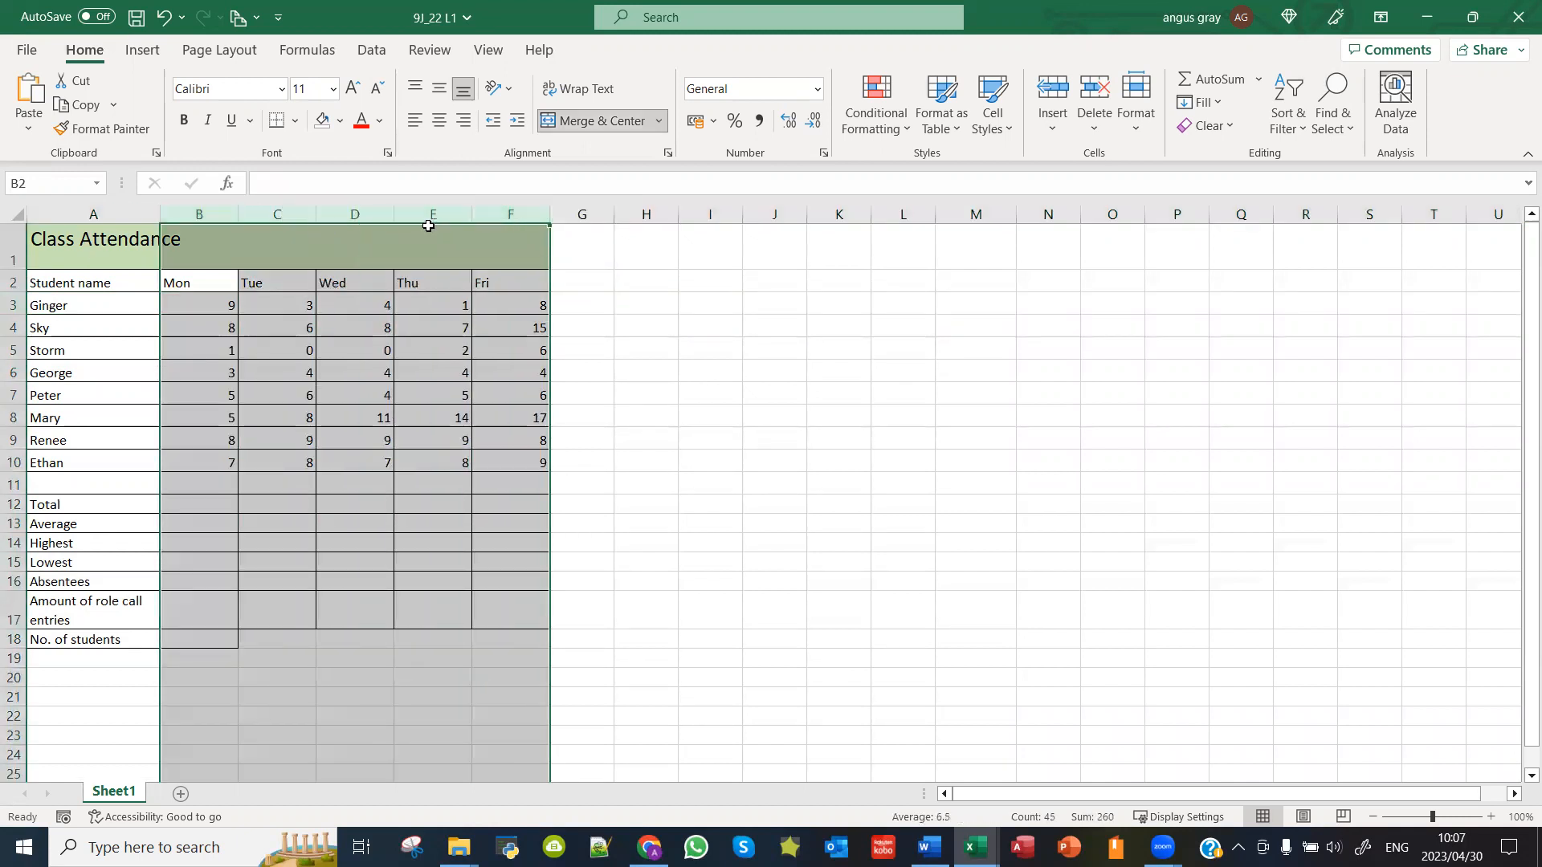
right_click(211, 214)
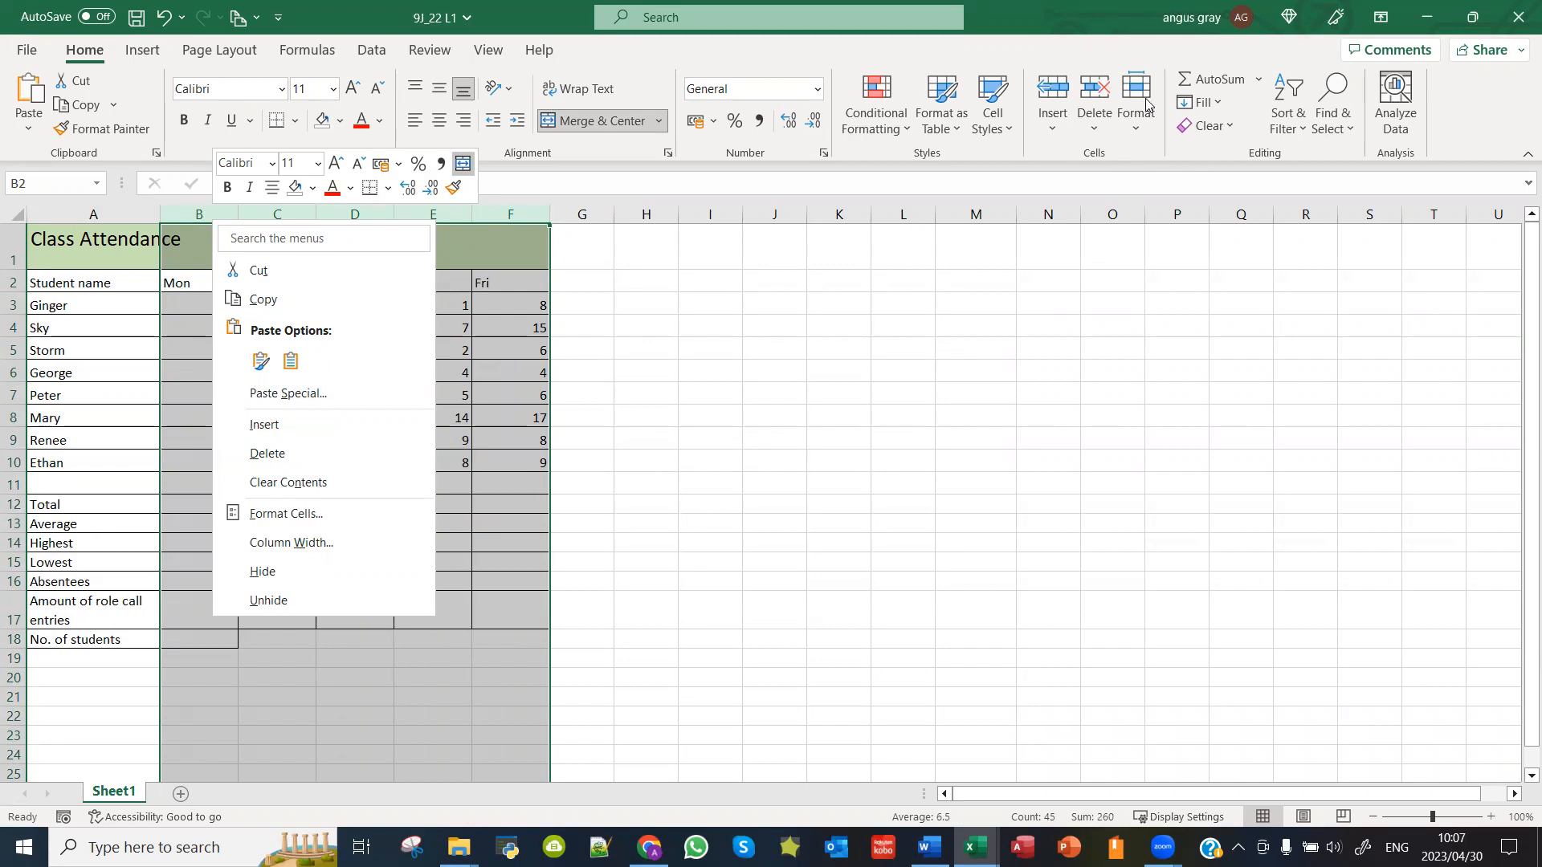
click(1144, 129)
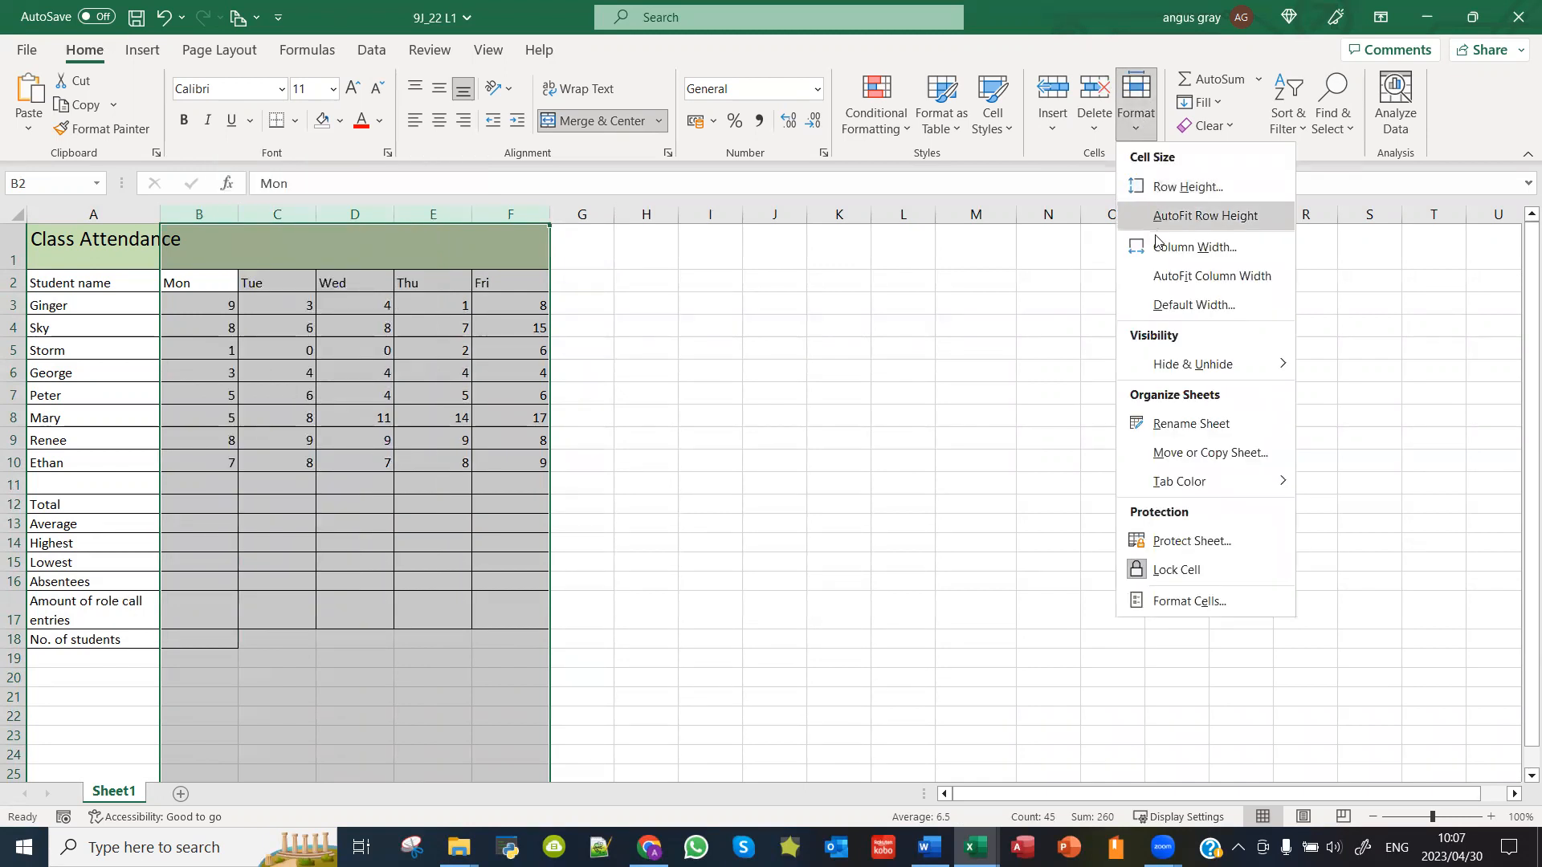
right_click(217, 212)
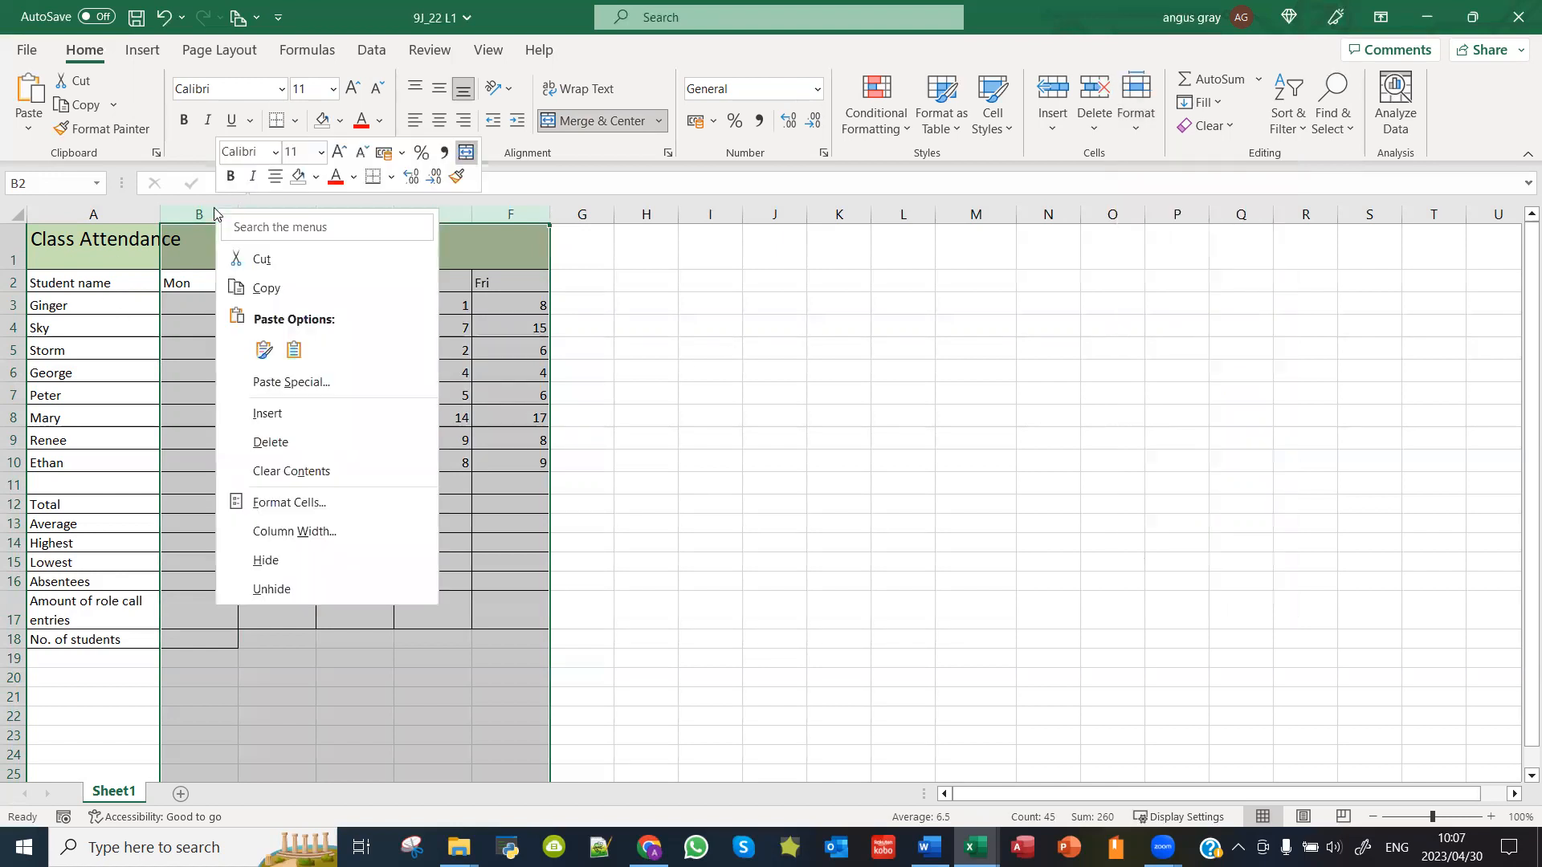
click(289, 532)
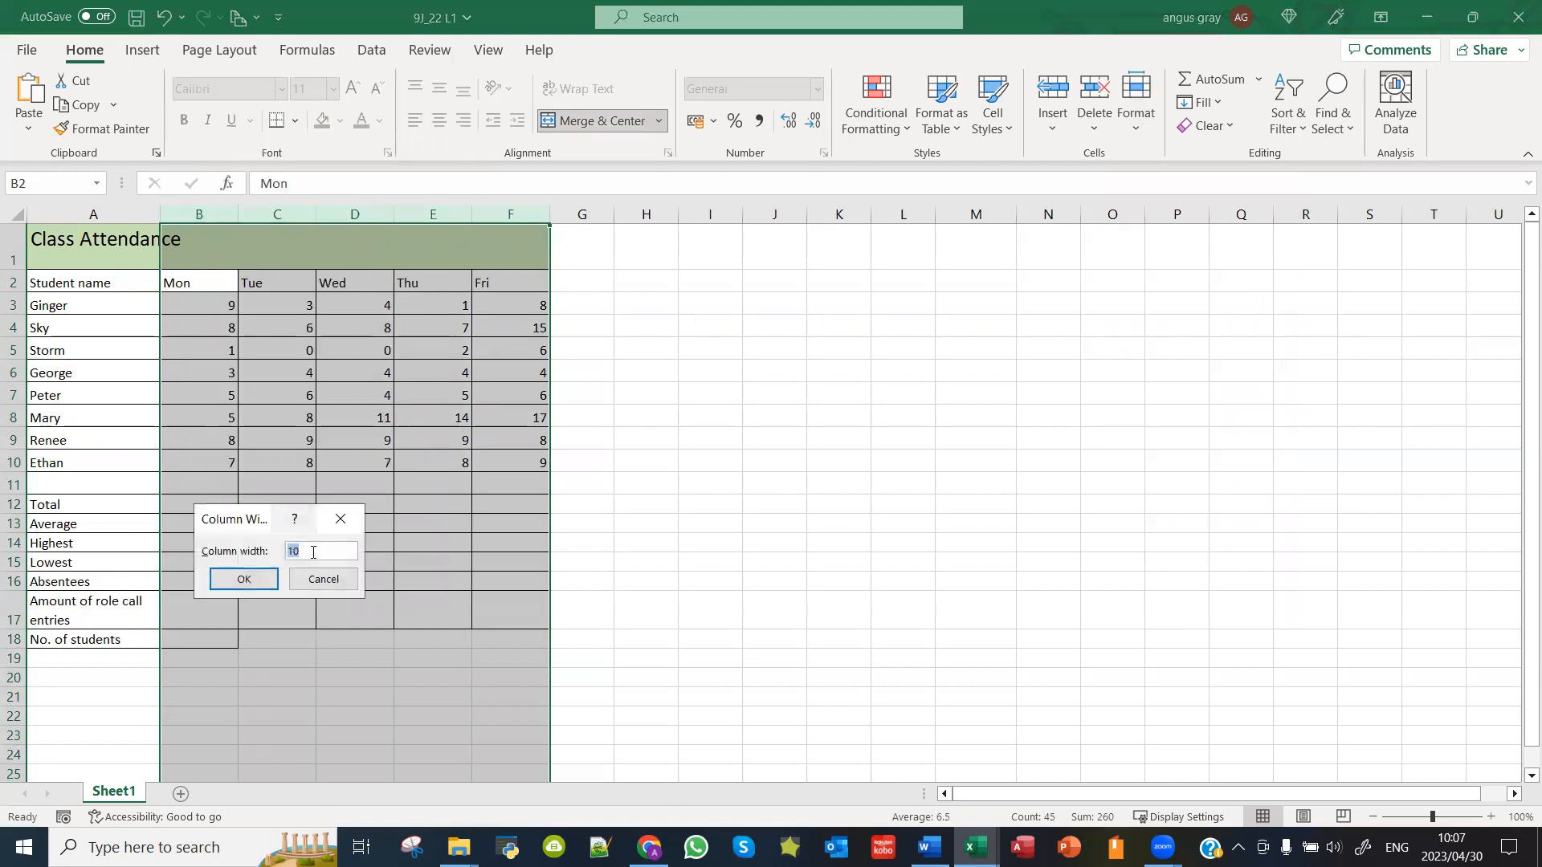
text(12)
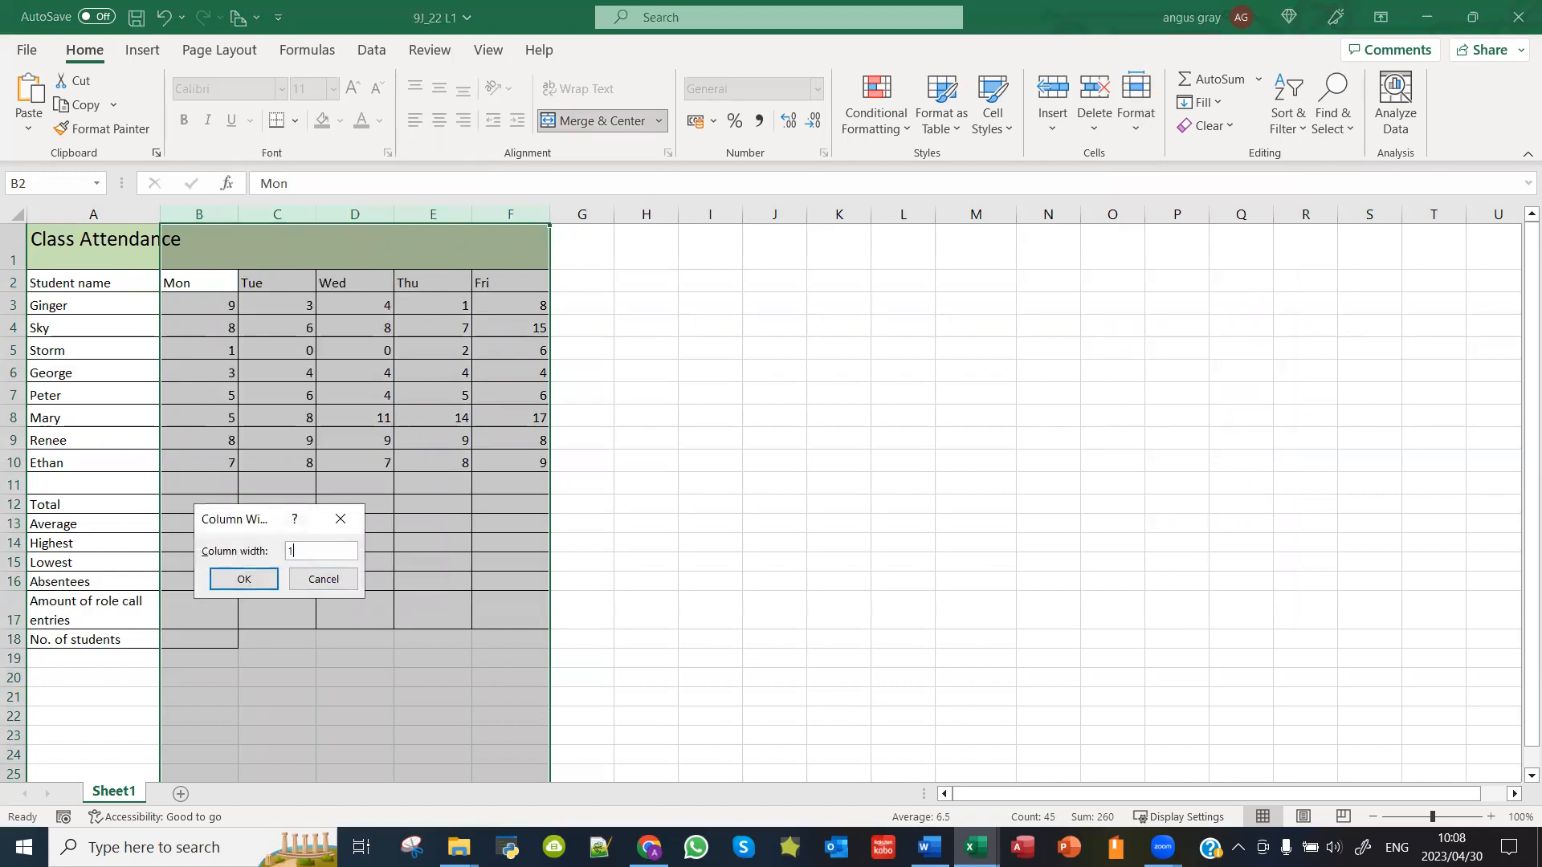
click(269, 585)
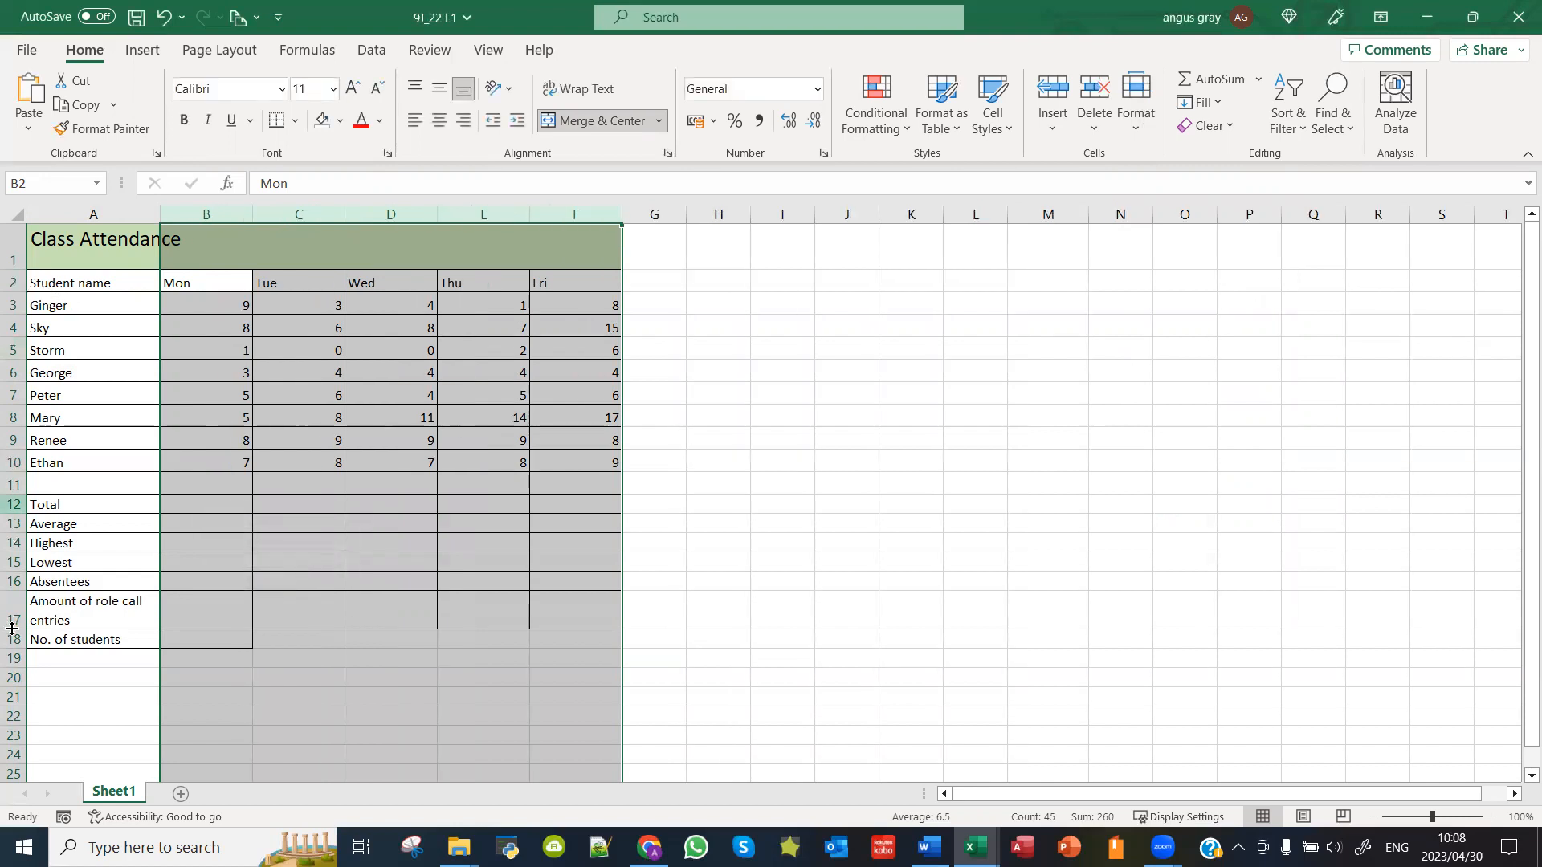
Step: Set the height of rows 2 to 18 to 12
click(19, 282)
drag(20, 281, 13, 638)
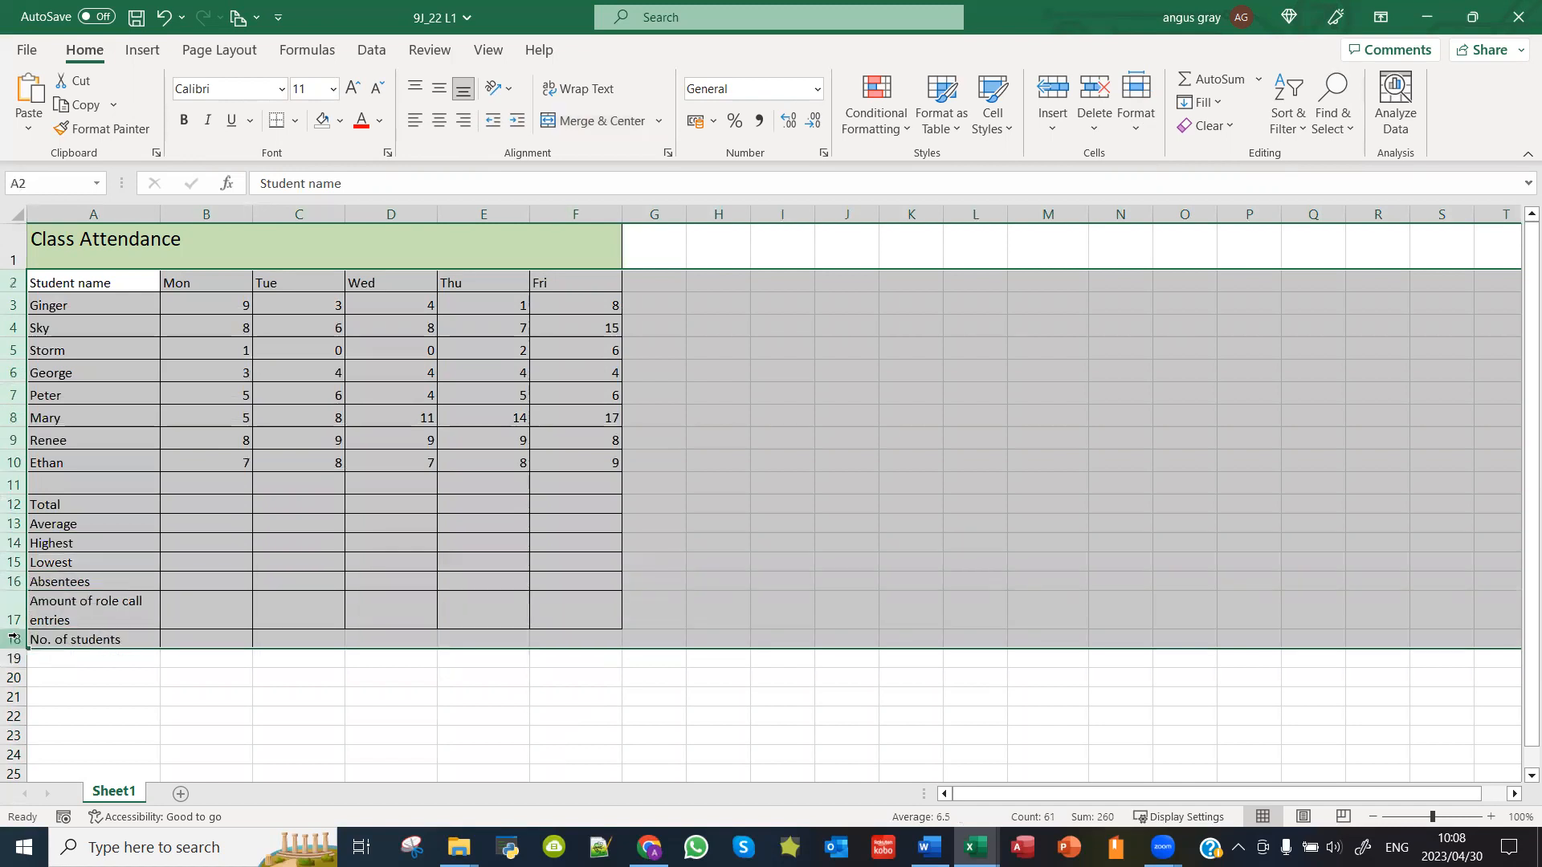
right_click(12, 572)
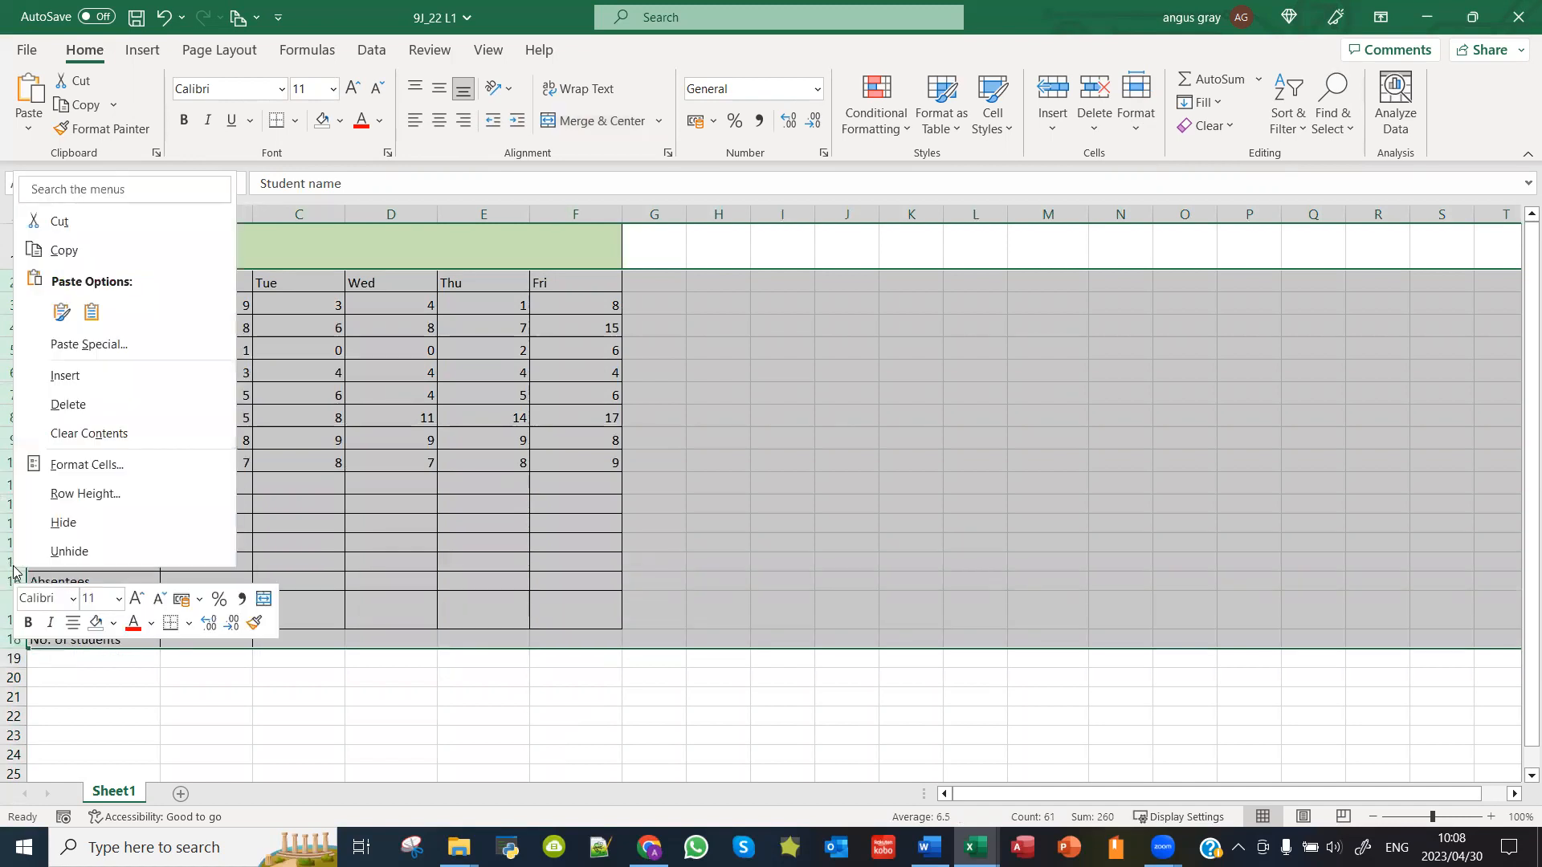
click(52, 504)
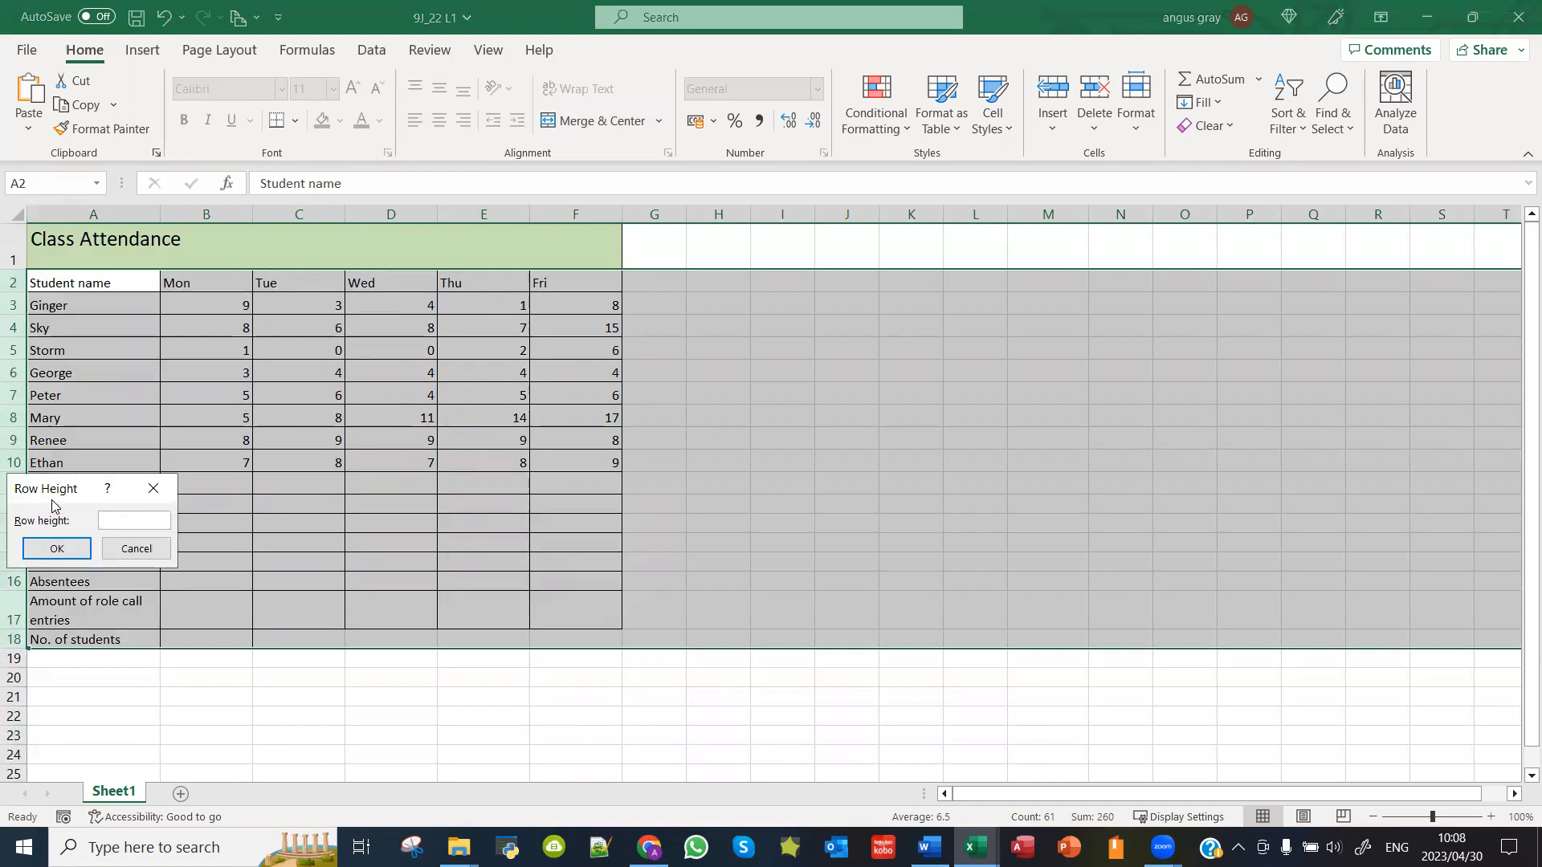
text(12)
key(Return)
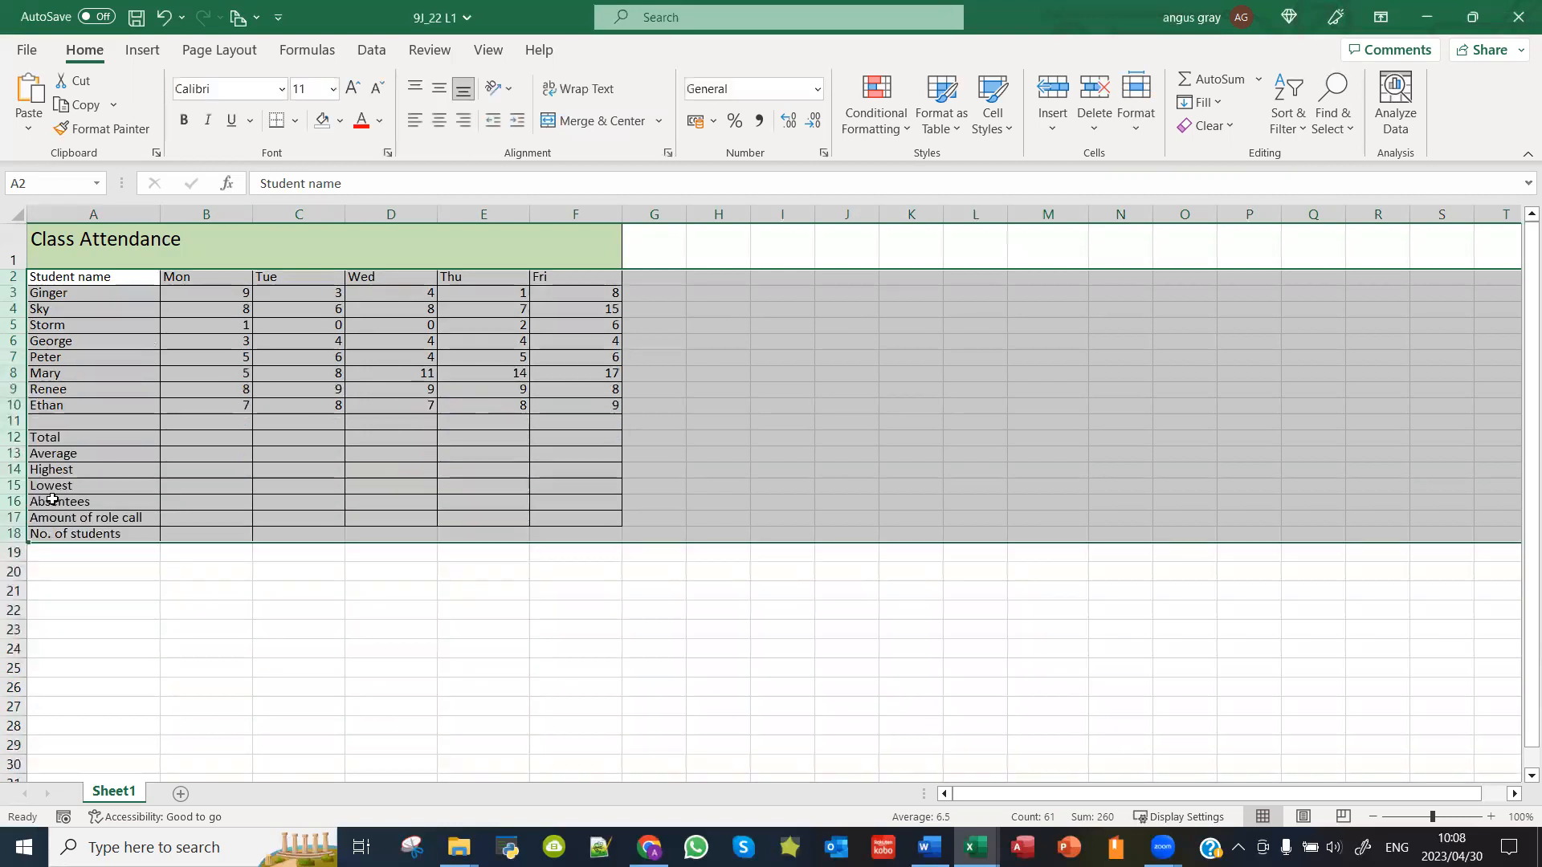
Step: Set the height of rows 2 to 18 to 15 and clear the row selection
right_click(20, 316)
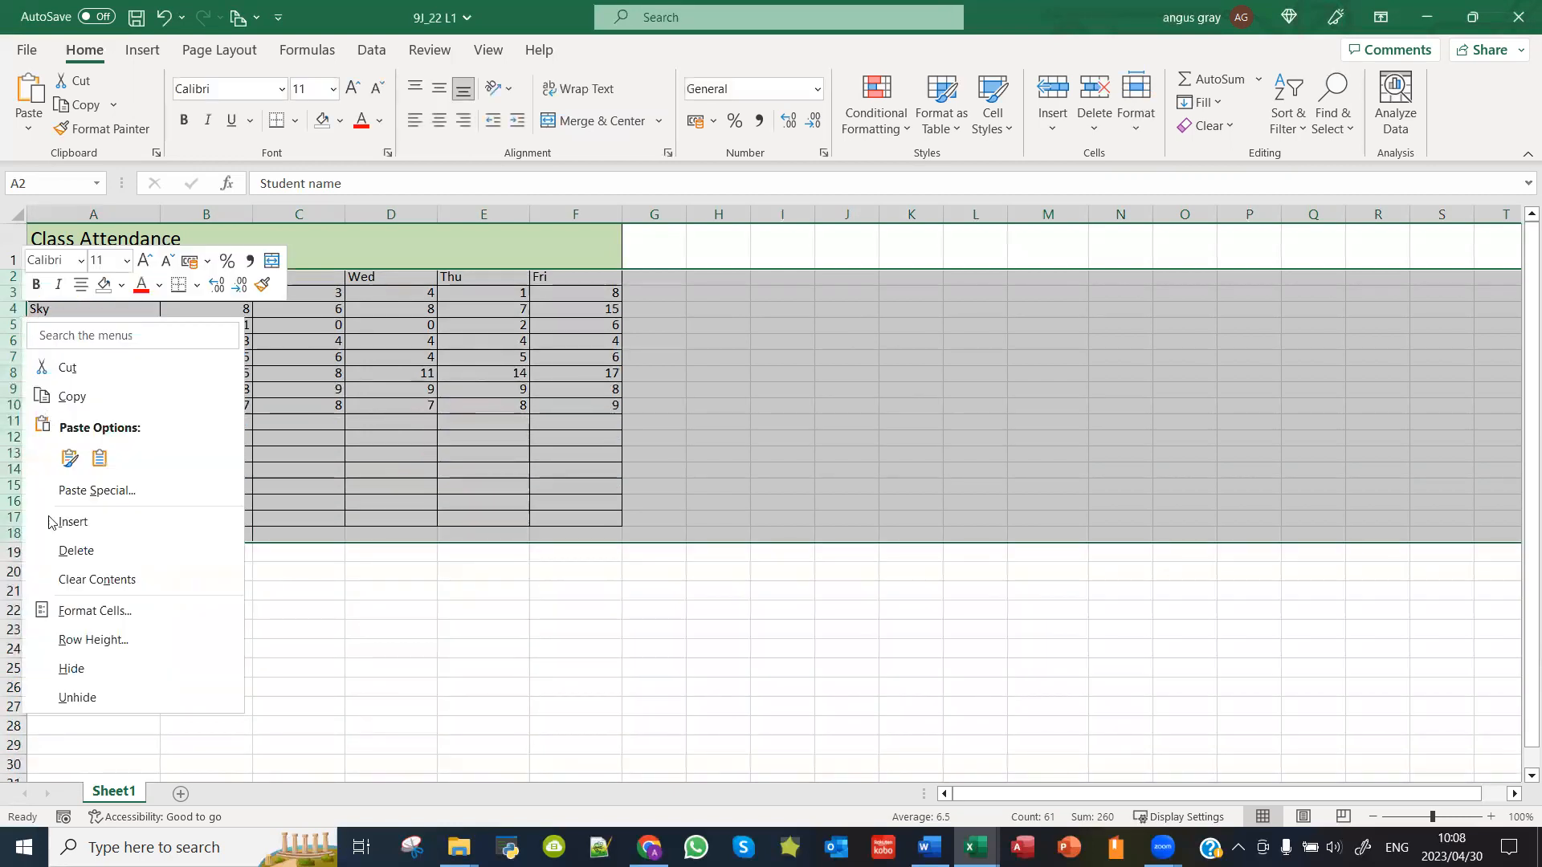
click(80, 640)
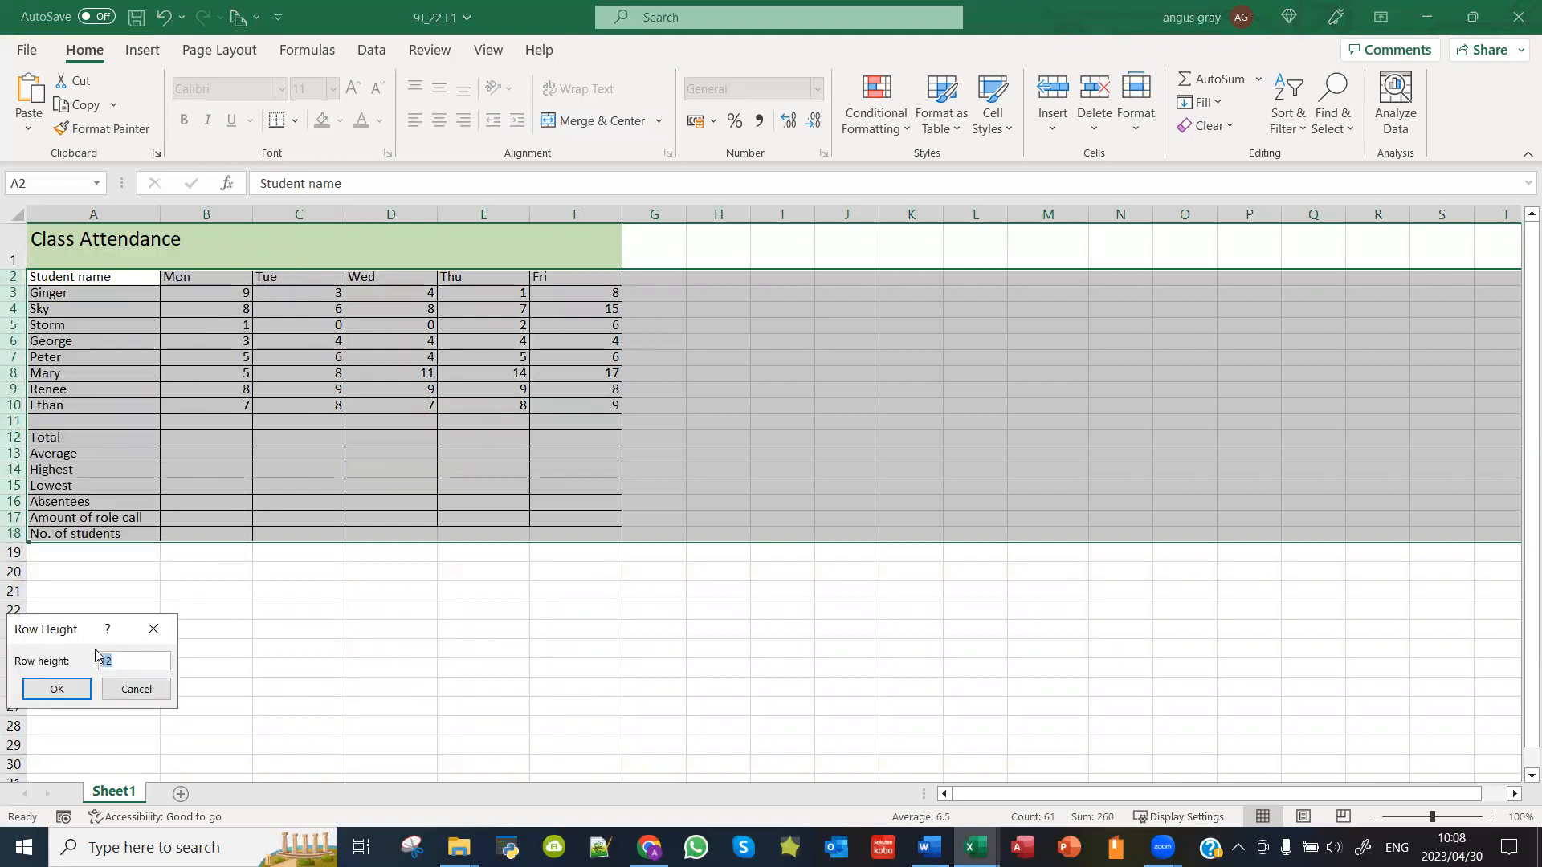
text(15)
key(Return)
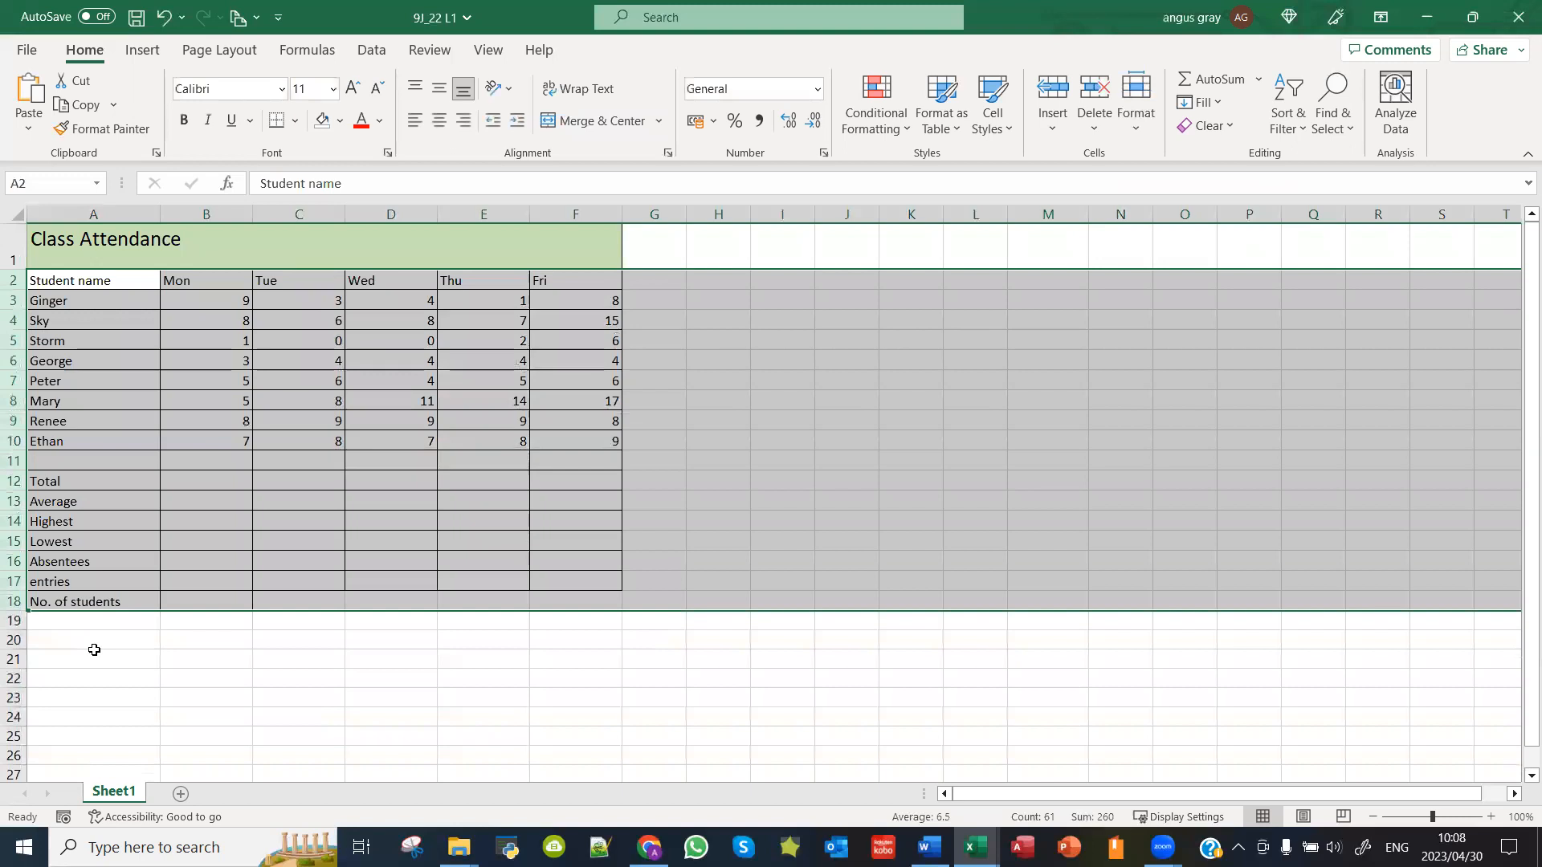
click(208, 623)
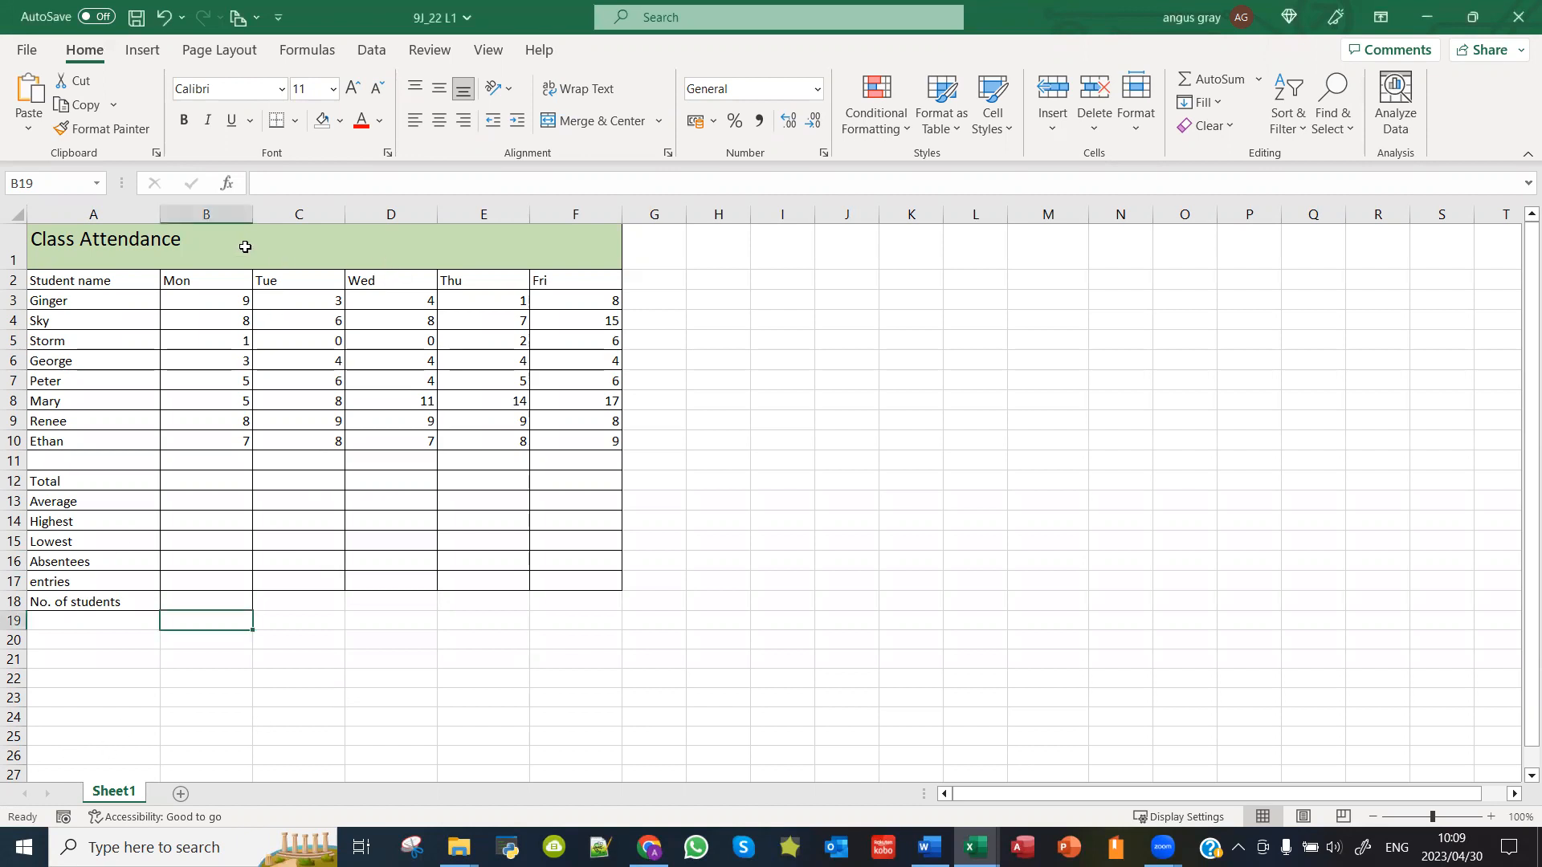
Step: Try inserting a blank column before the Mon column, and undo the insertion
right_click(216, 214)
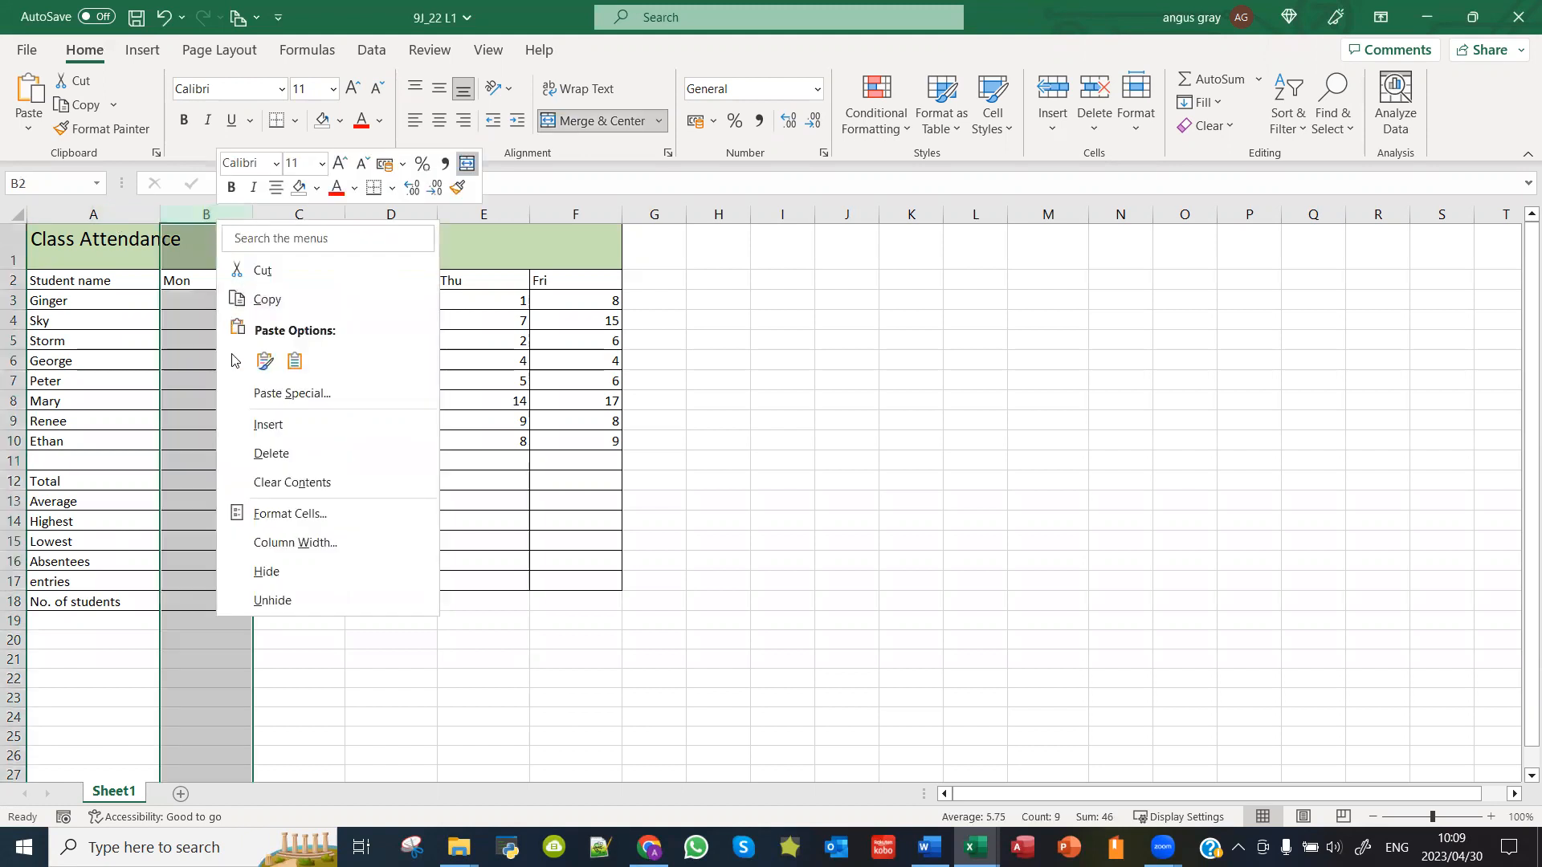
click(273, 425)
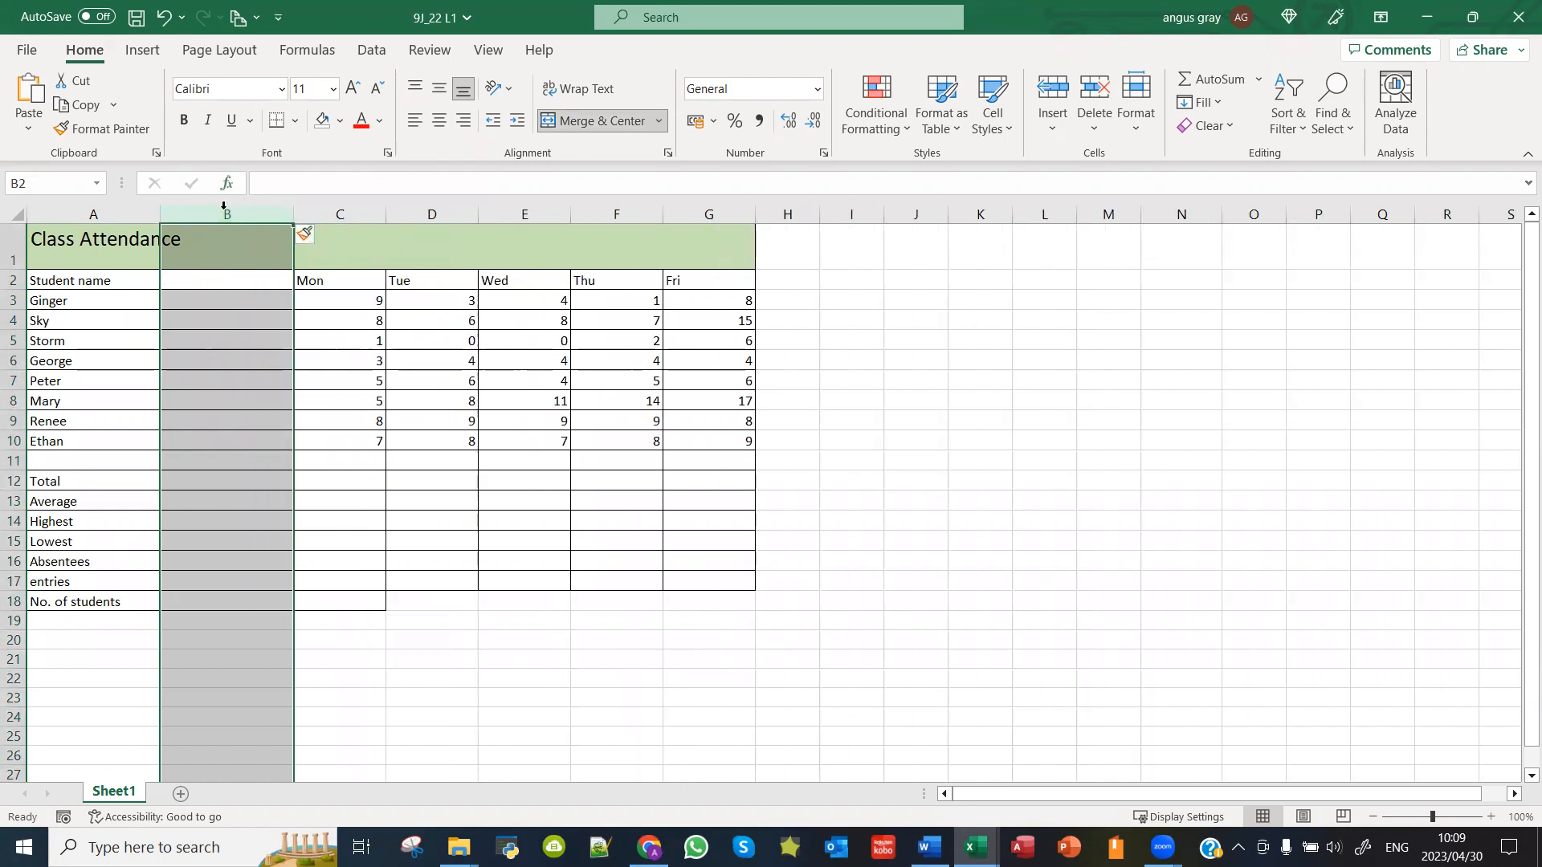
click(165, 18)
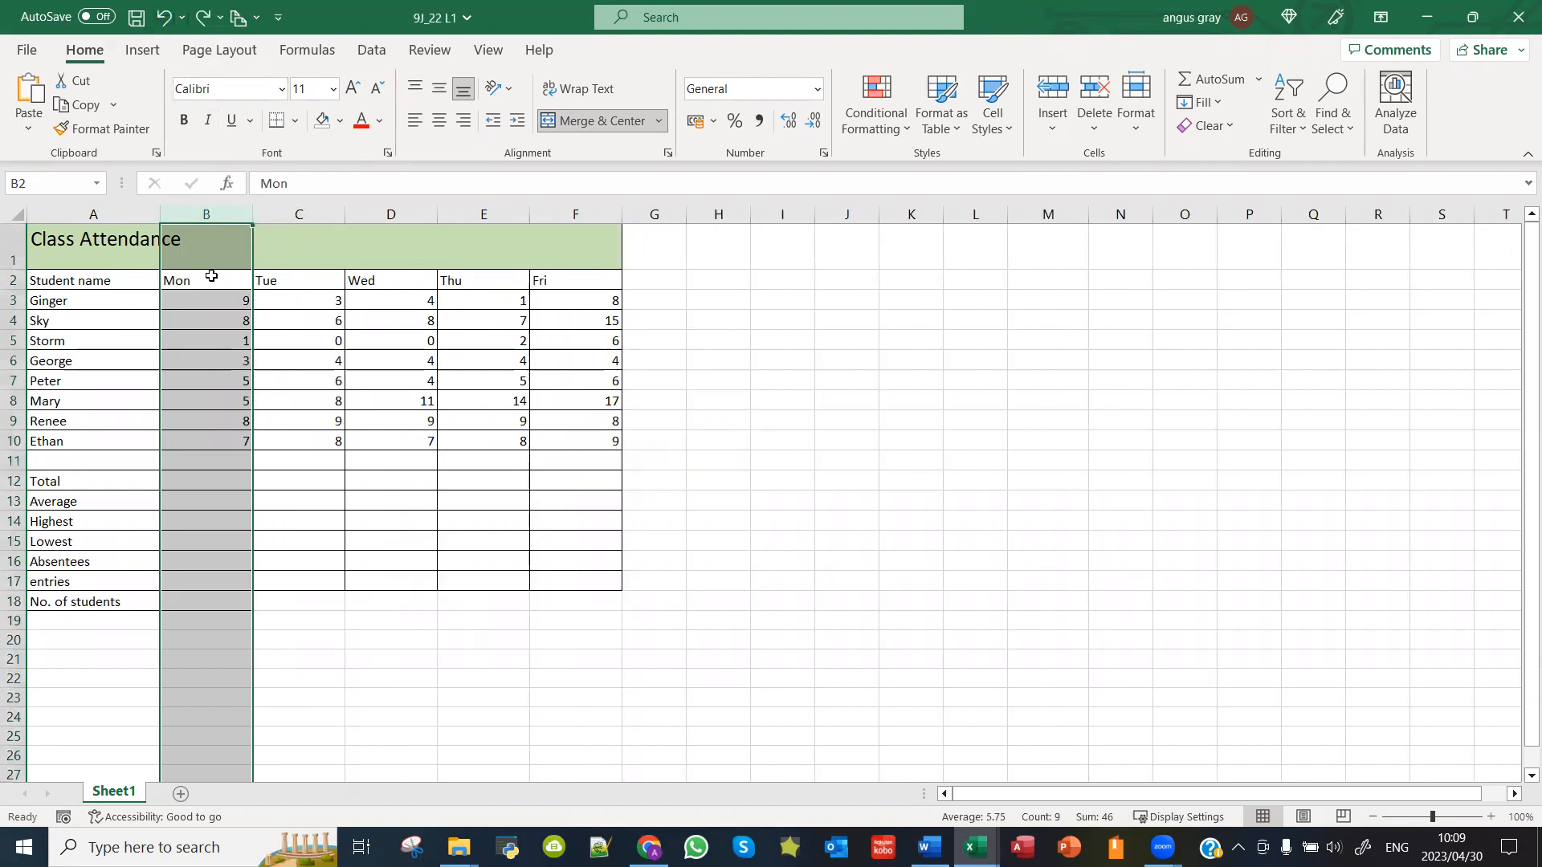
Step: Try inserting a blank column between the Mon and Tue columns, and undo the insertion
click(307, 212)
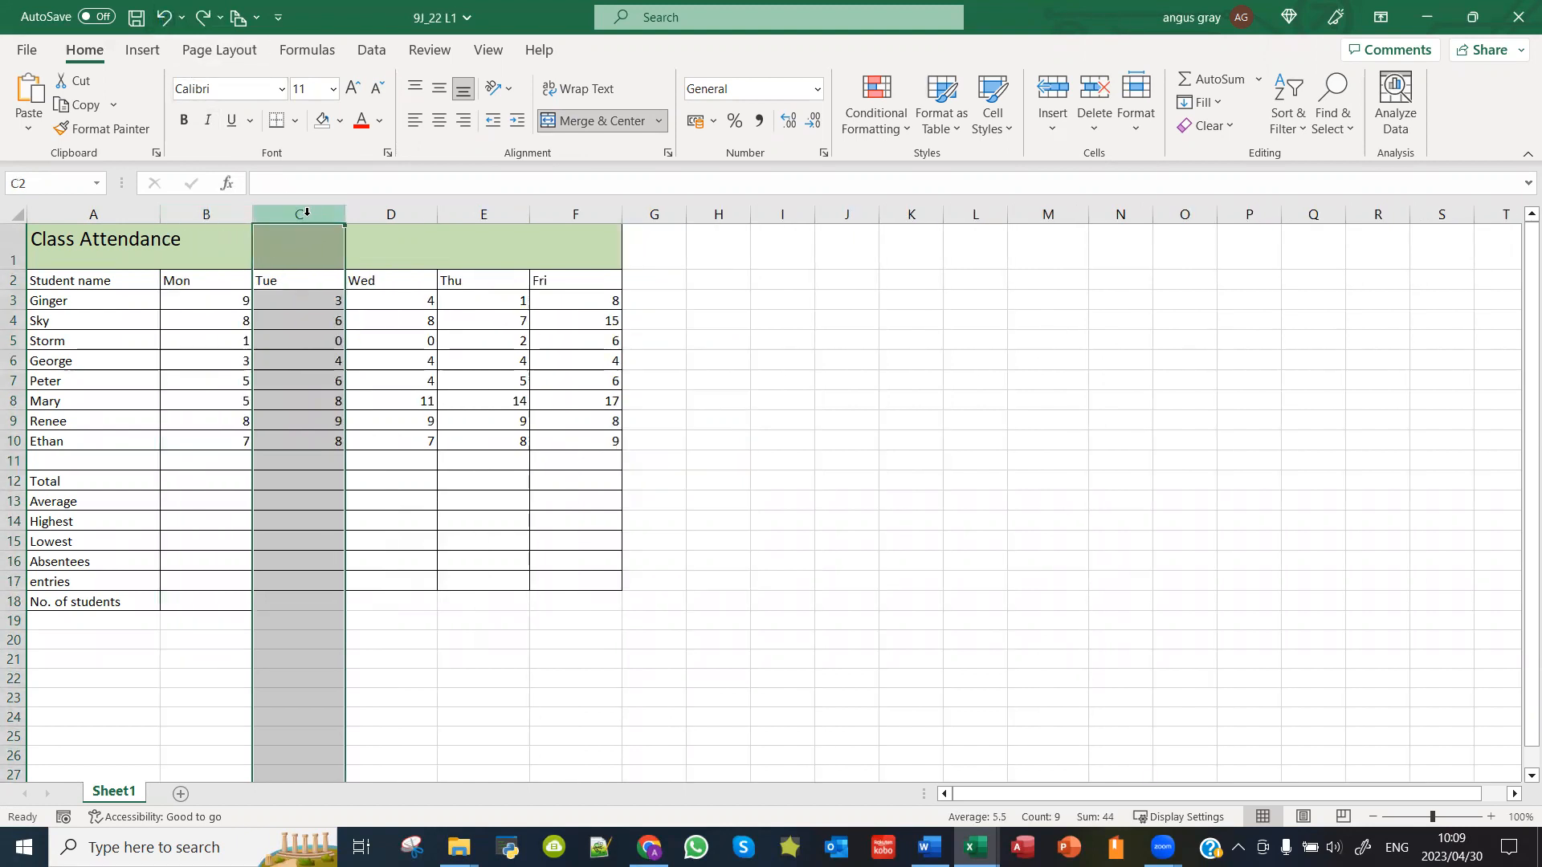
right_click(307, 213)
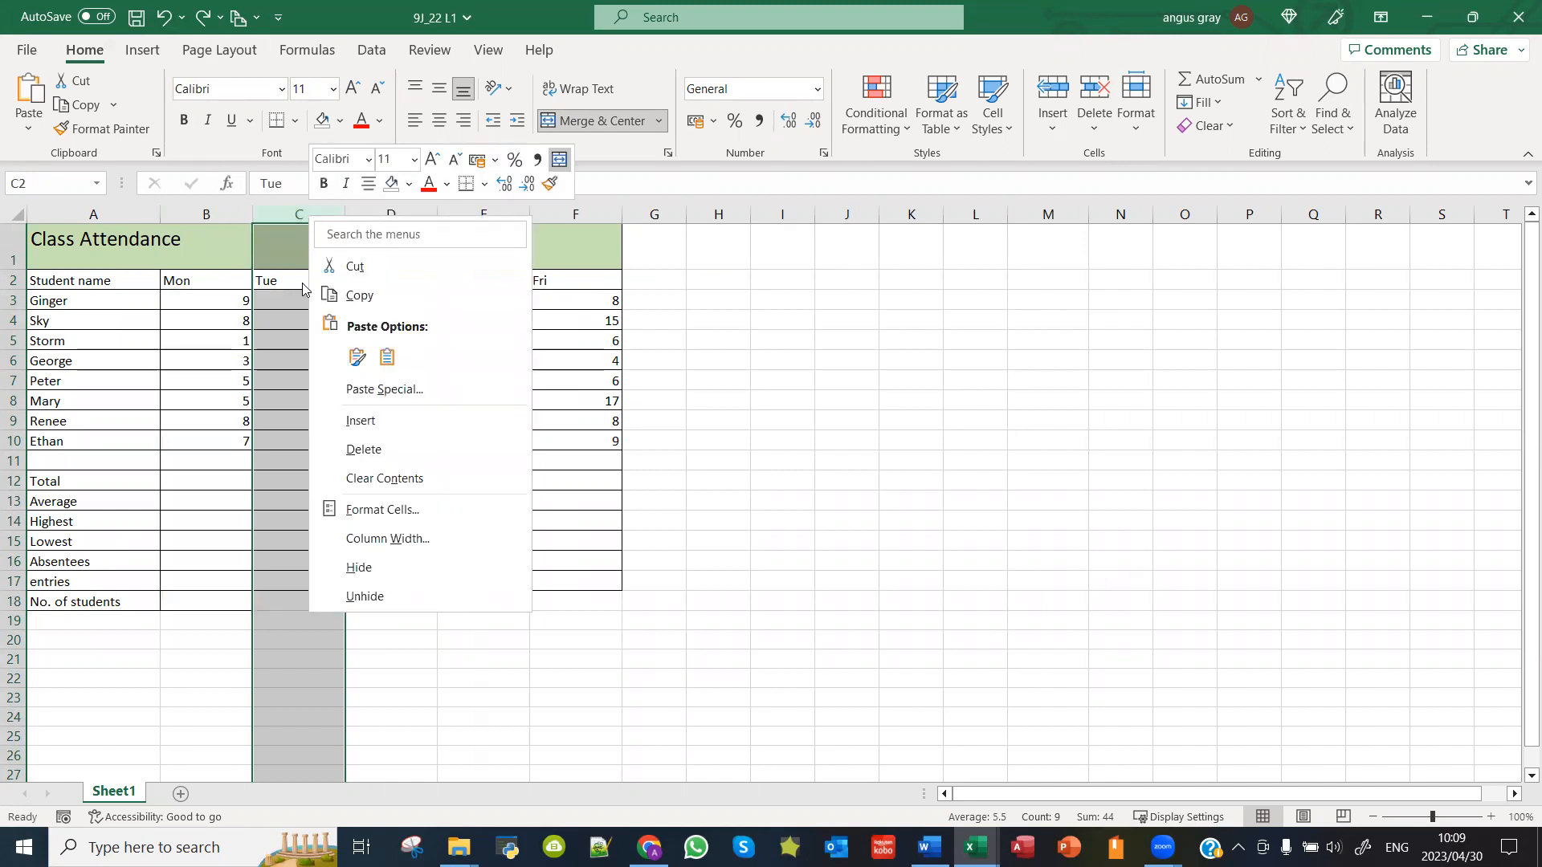
click(360, 421)
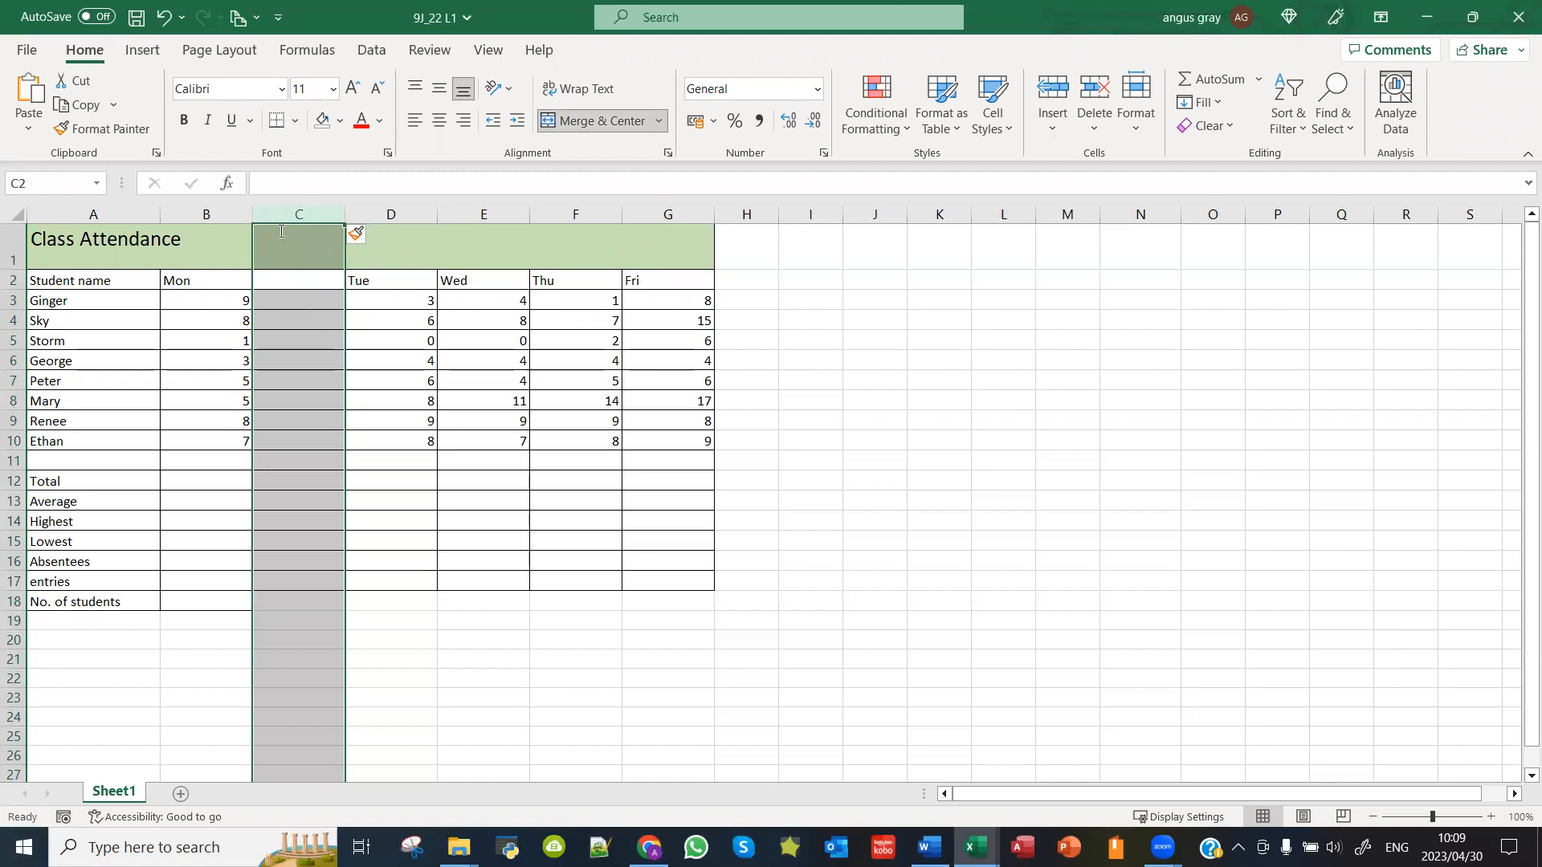
click(163, 18)
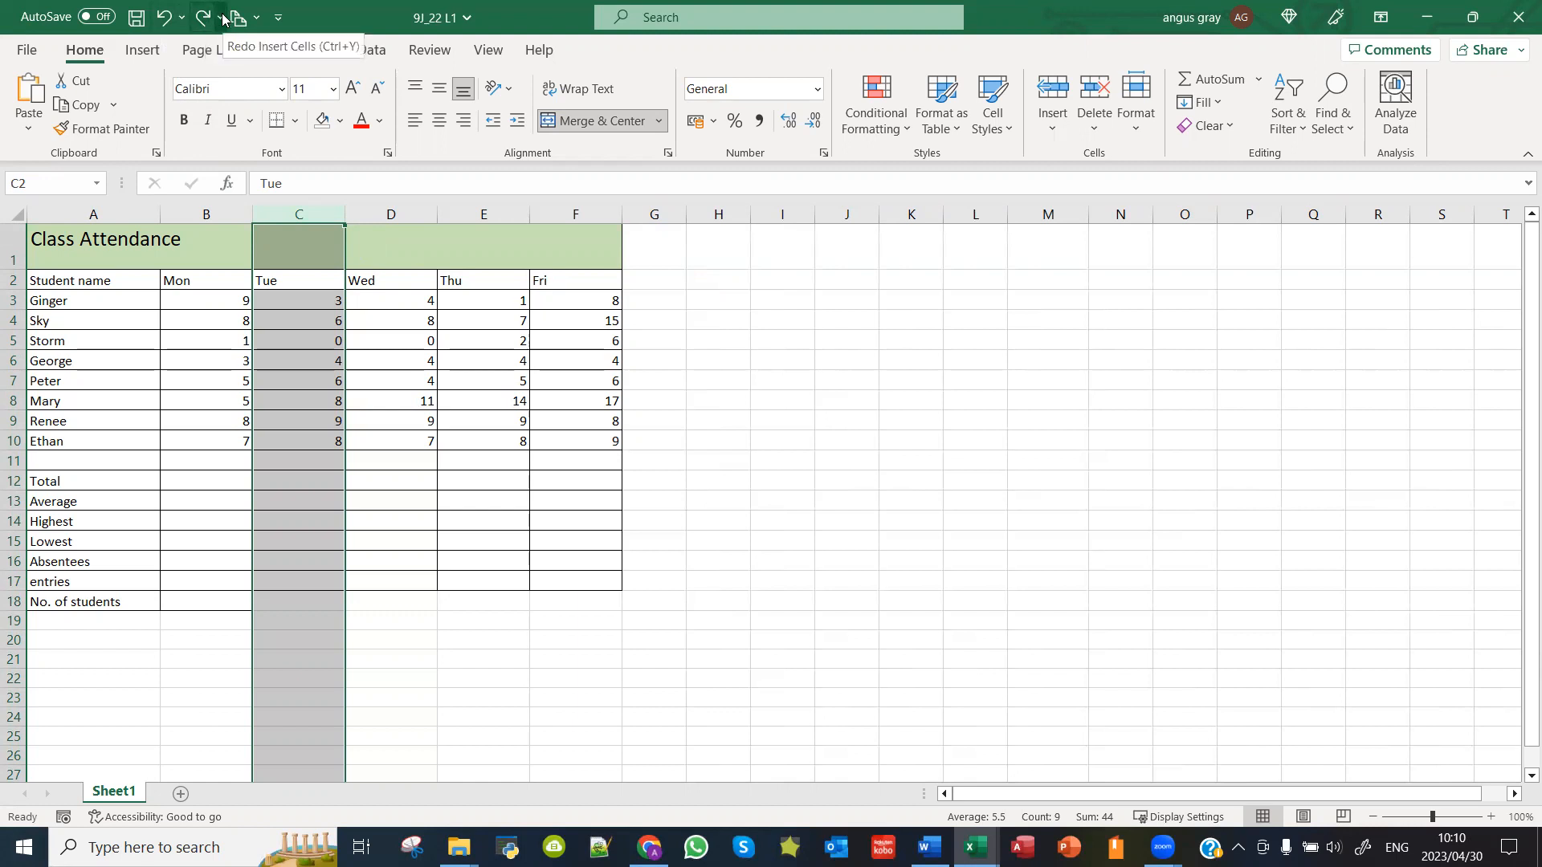
Step: Insert a blank column between Student name and Mon and enter the heading Year in B2
right_click(213, 209)
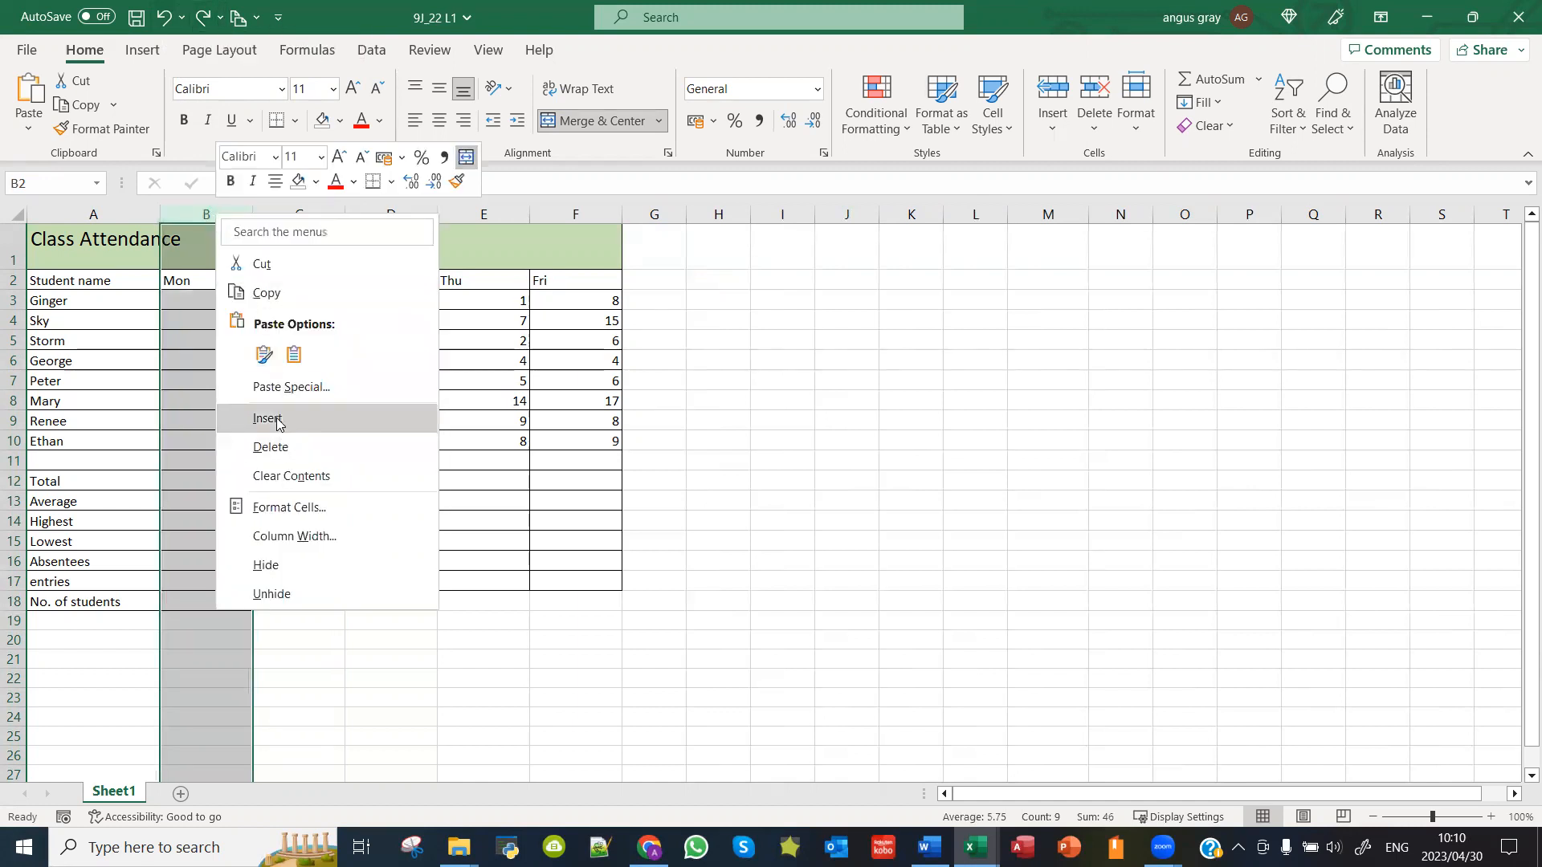
key(Escape)
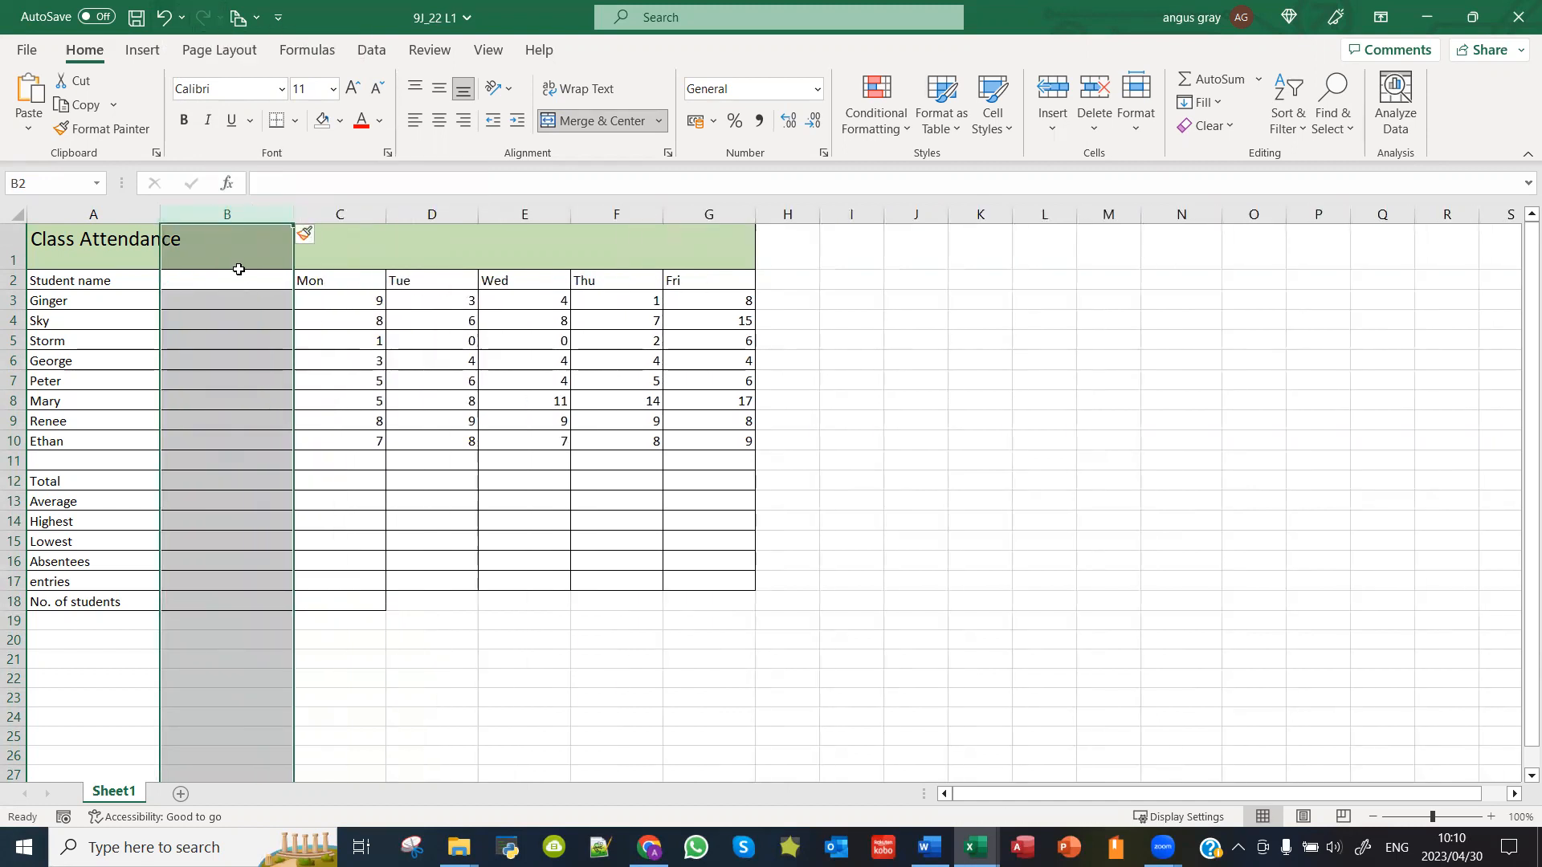
click(239, 273)
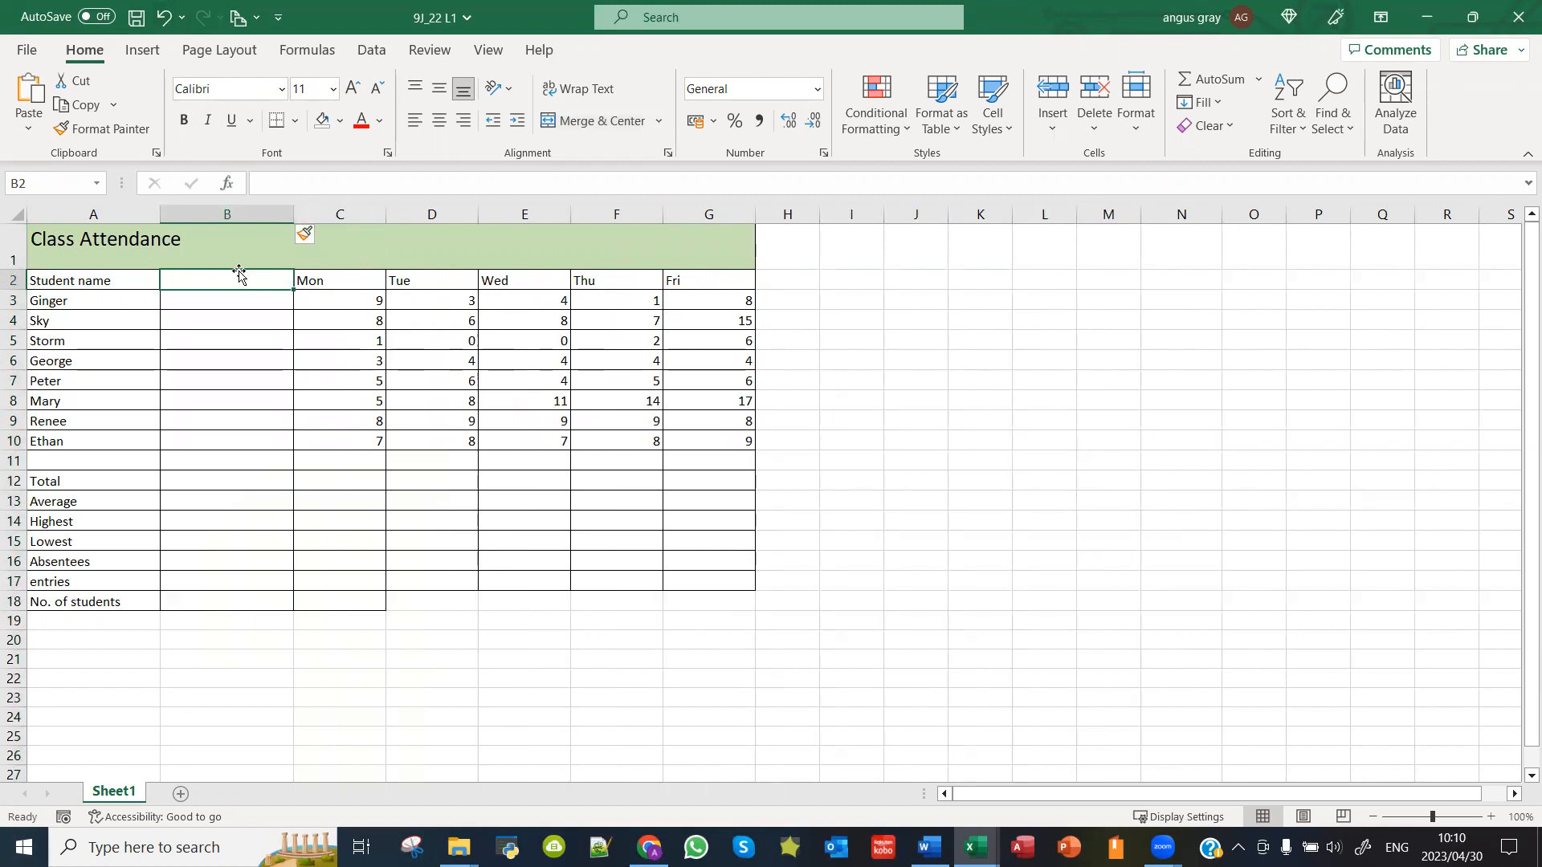
text(Year)
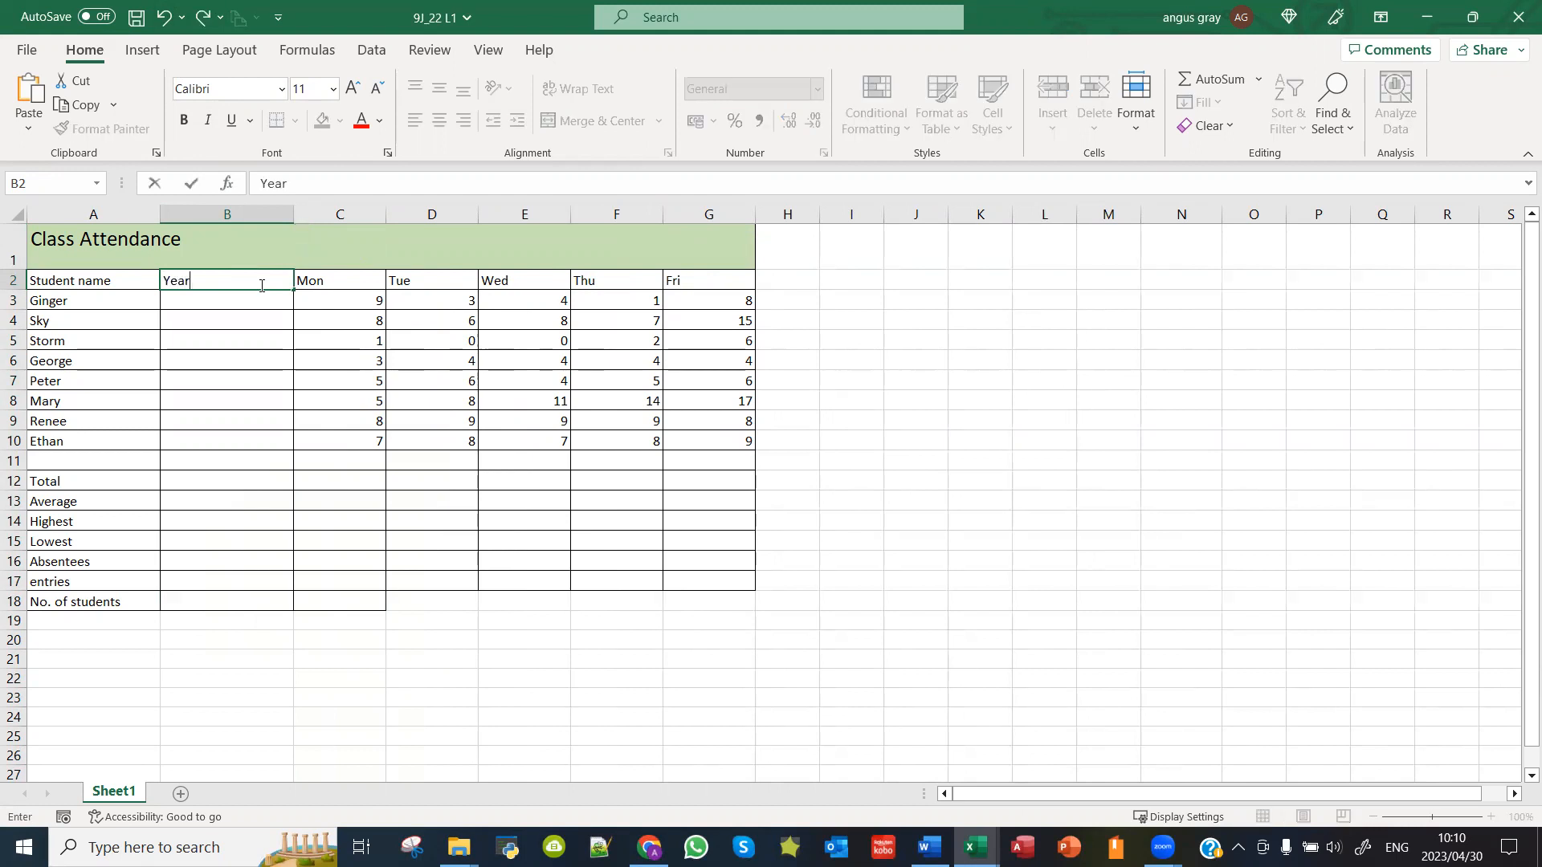
Step: Insert a blank row directly below the heading row, above the first student in row 3
right_click(13, 300)
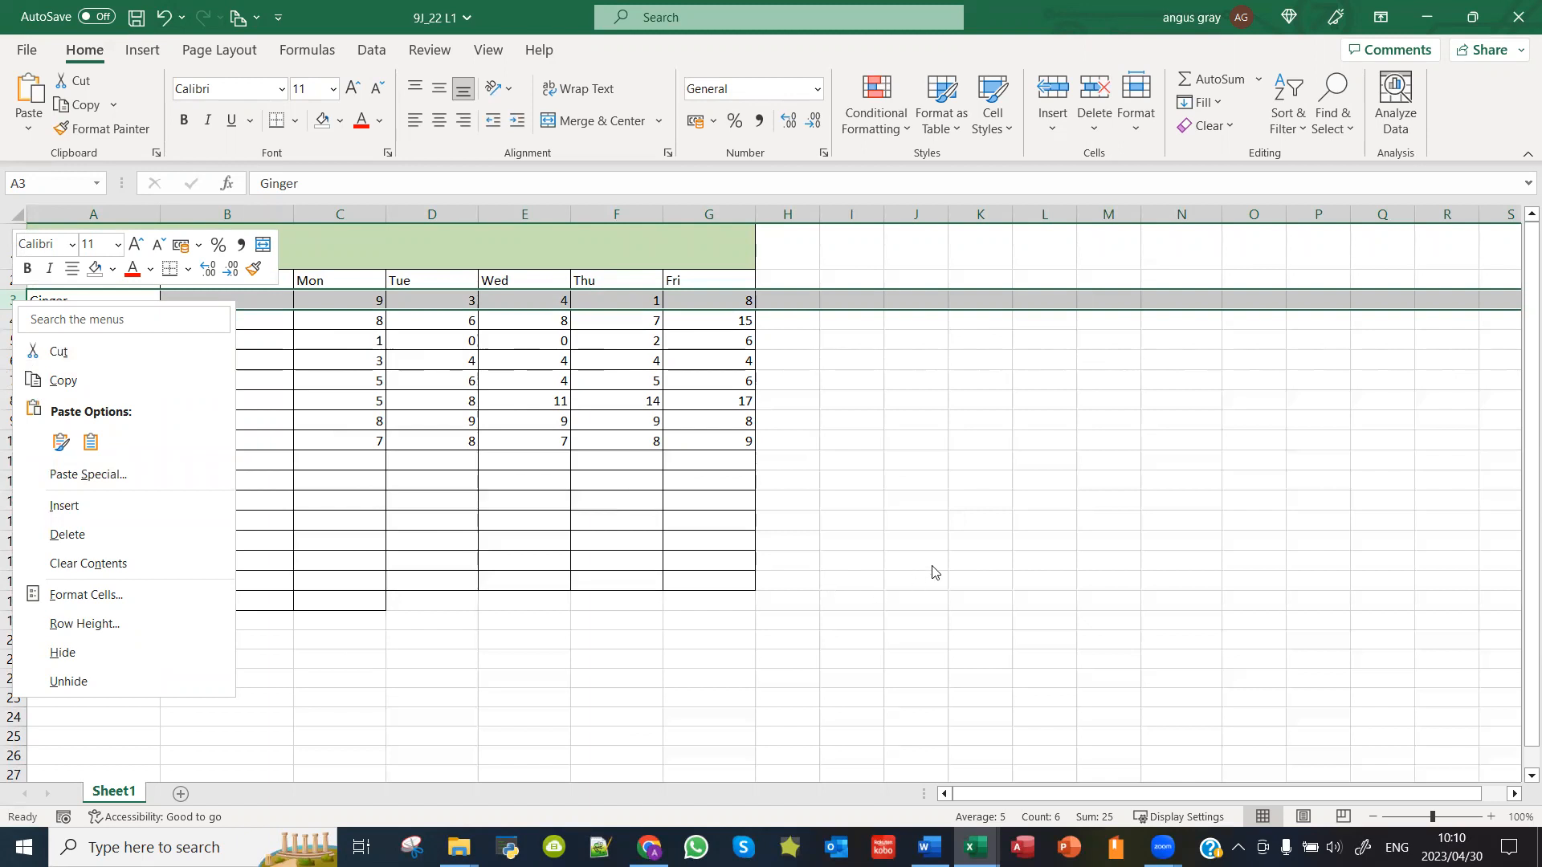
key(Escape)
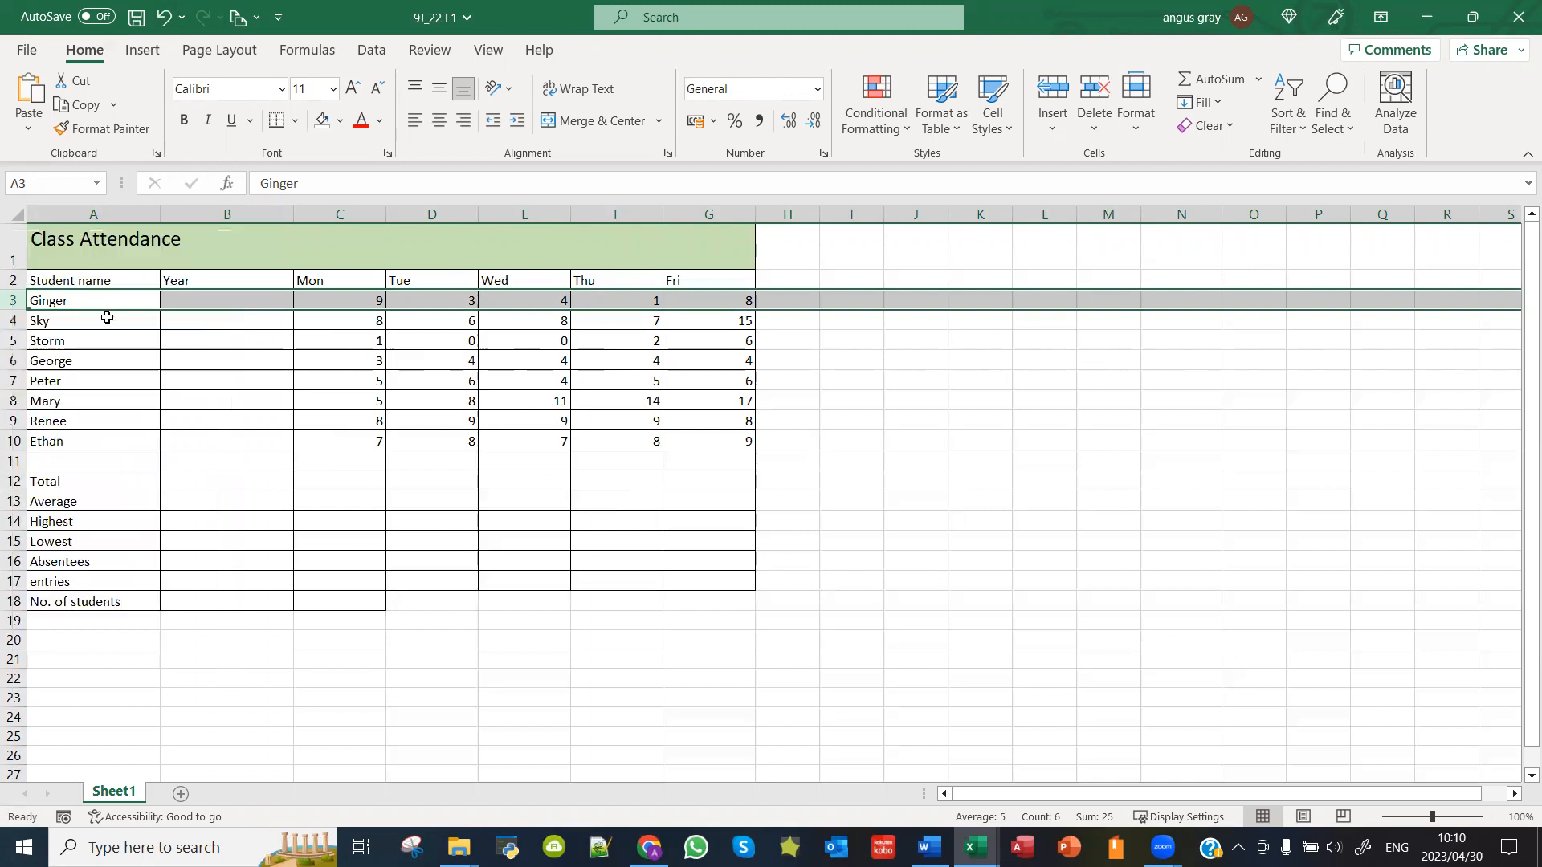
right_click(12, 300)
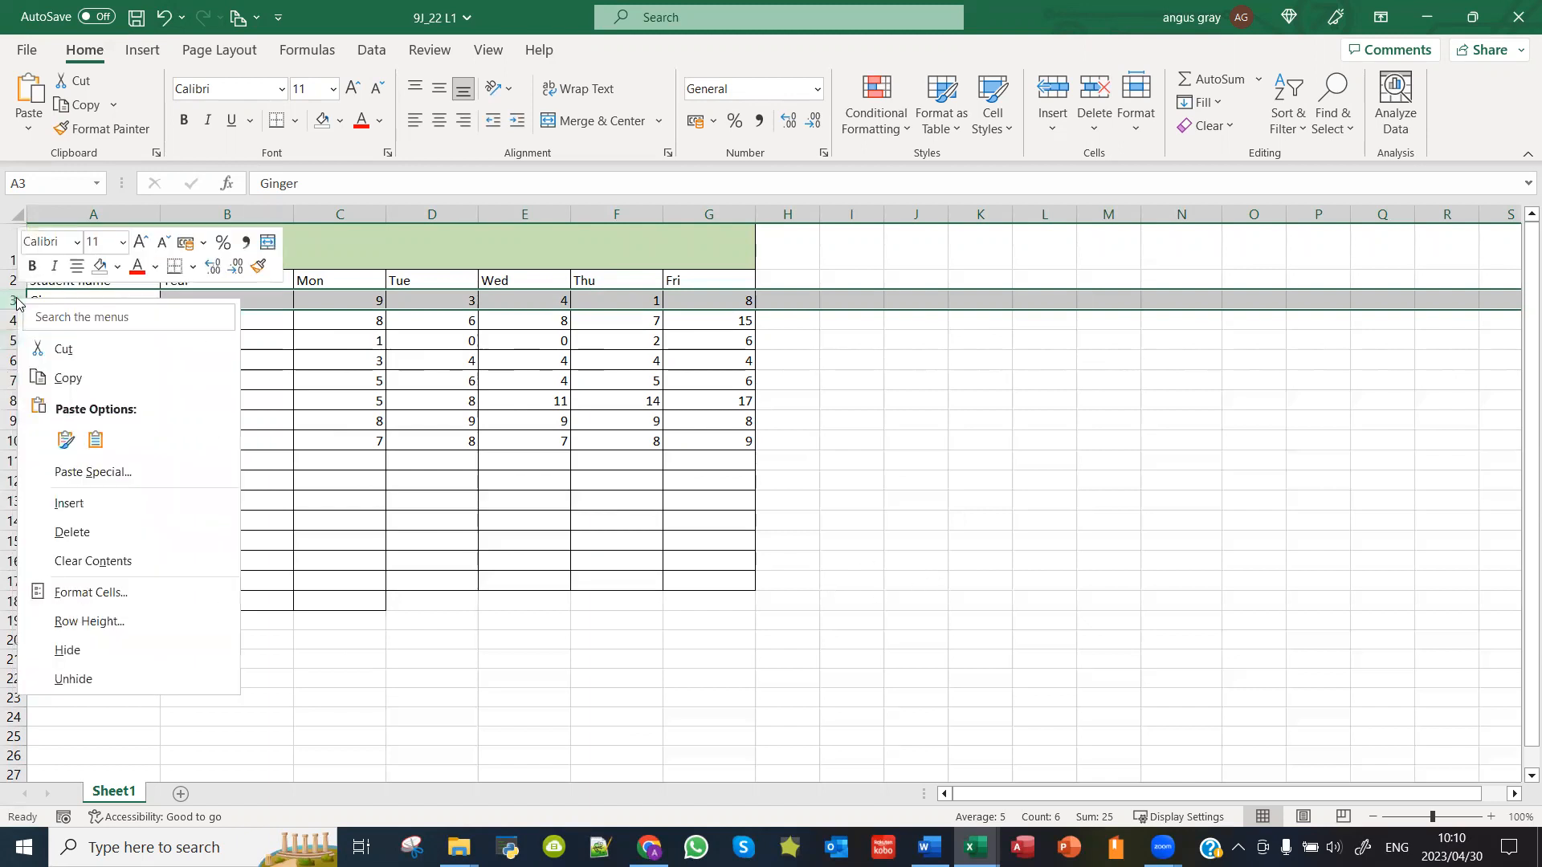
click(71, 508)
Step: Enter a new student's name in cell A3 of the inserted row
click(94, 299)
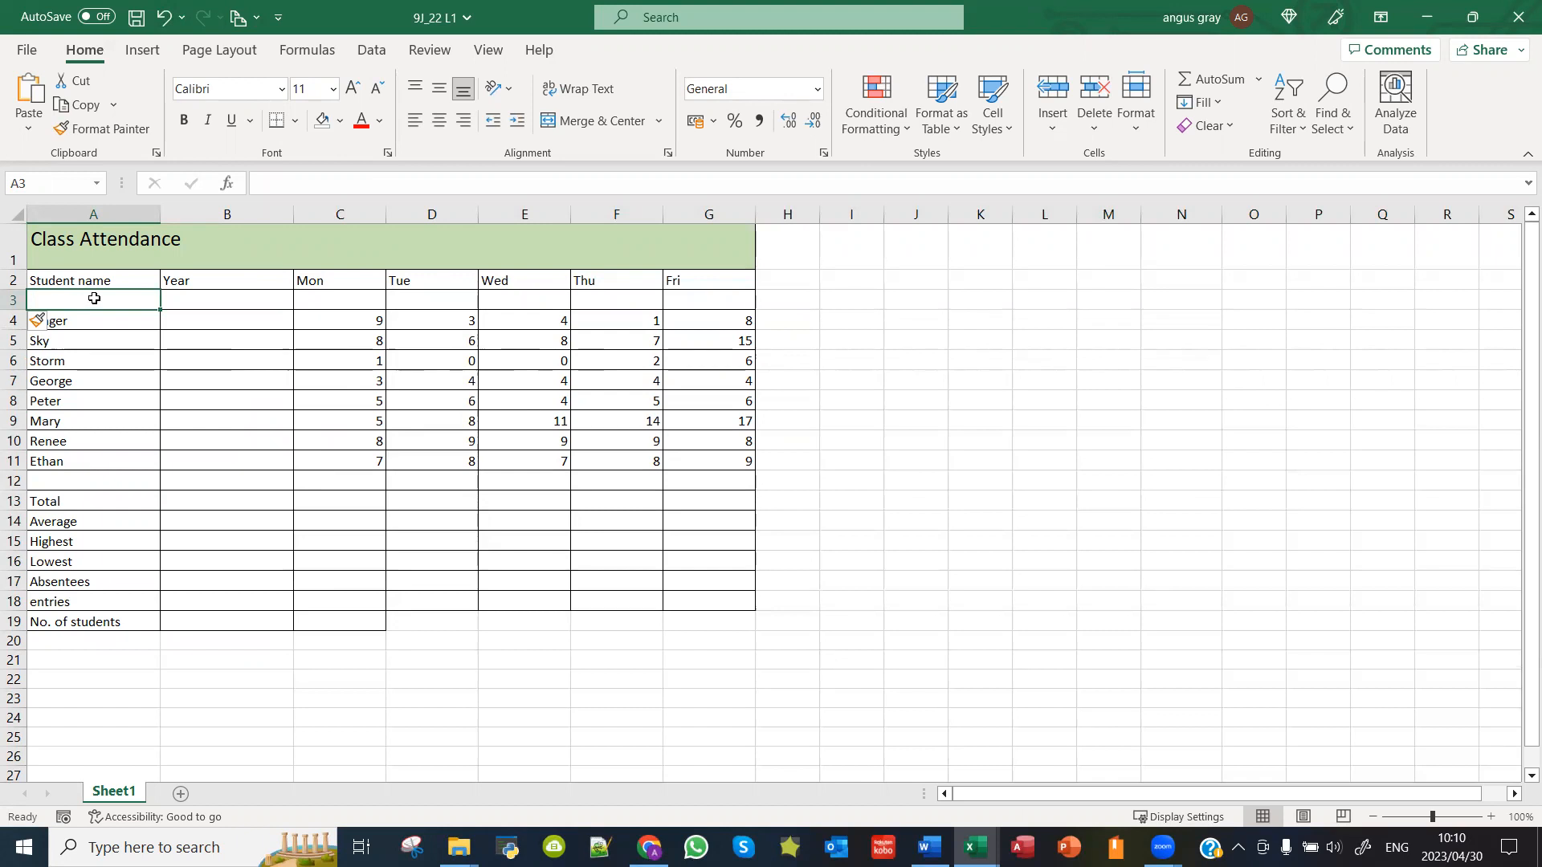
text(Joohn)
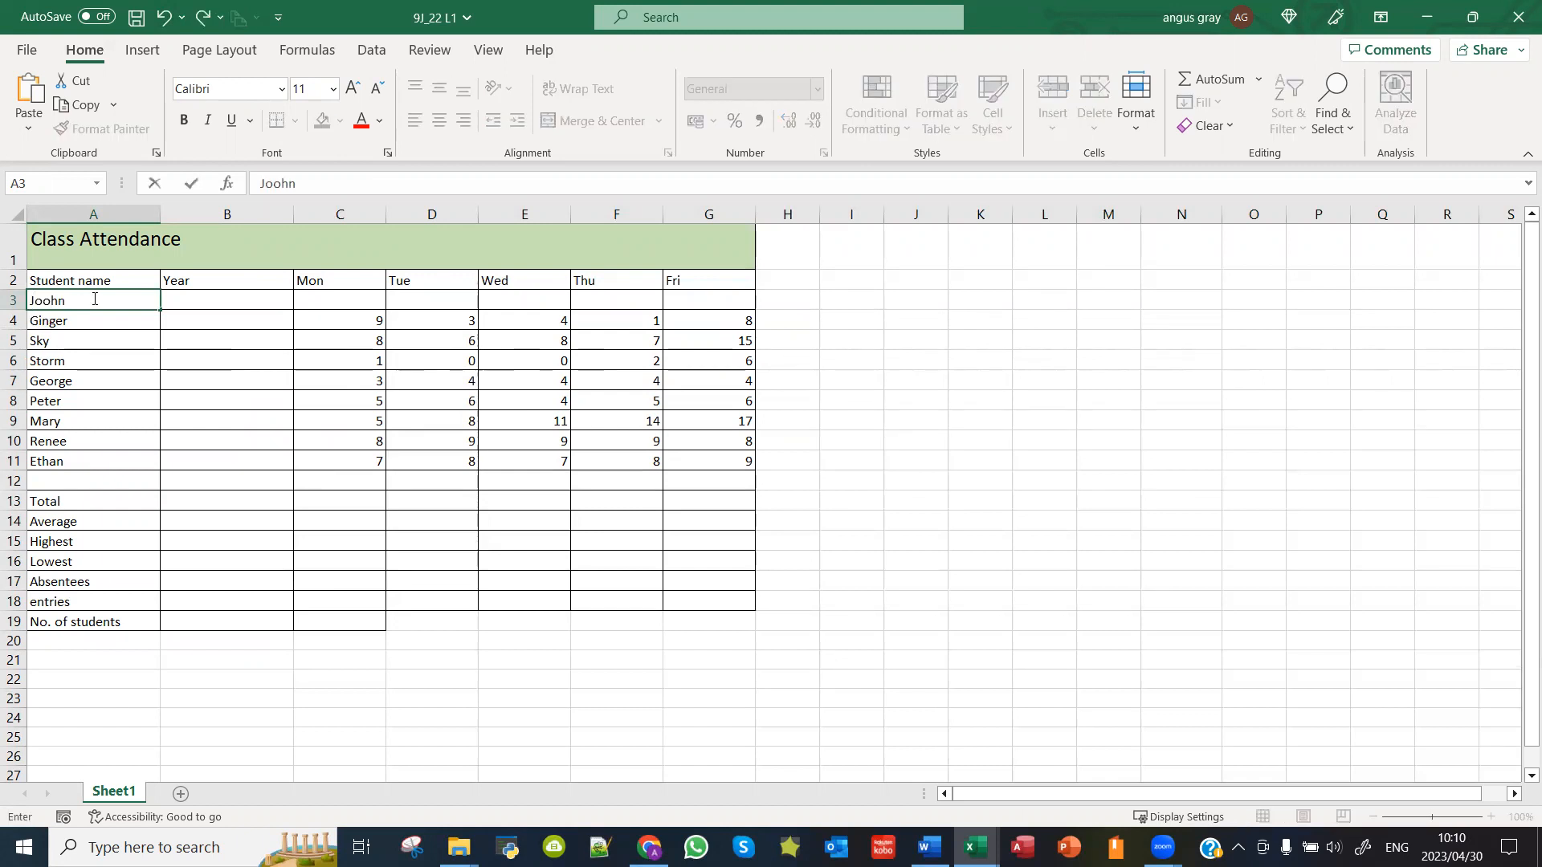
key(BackSpace)
key(BackSpace)
text(n)
click(369, 294)
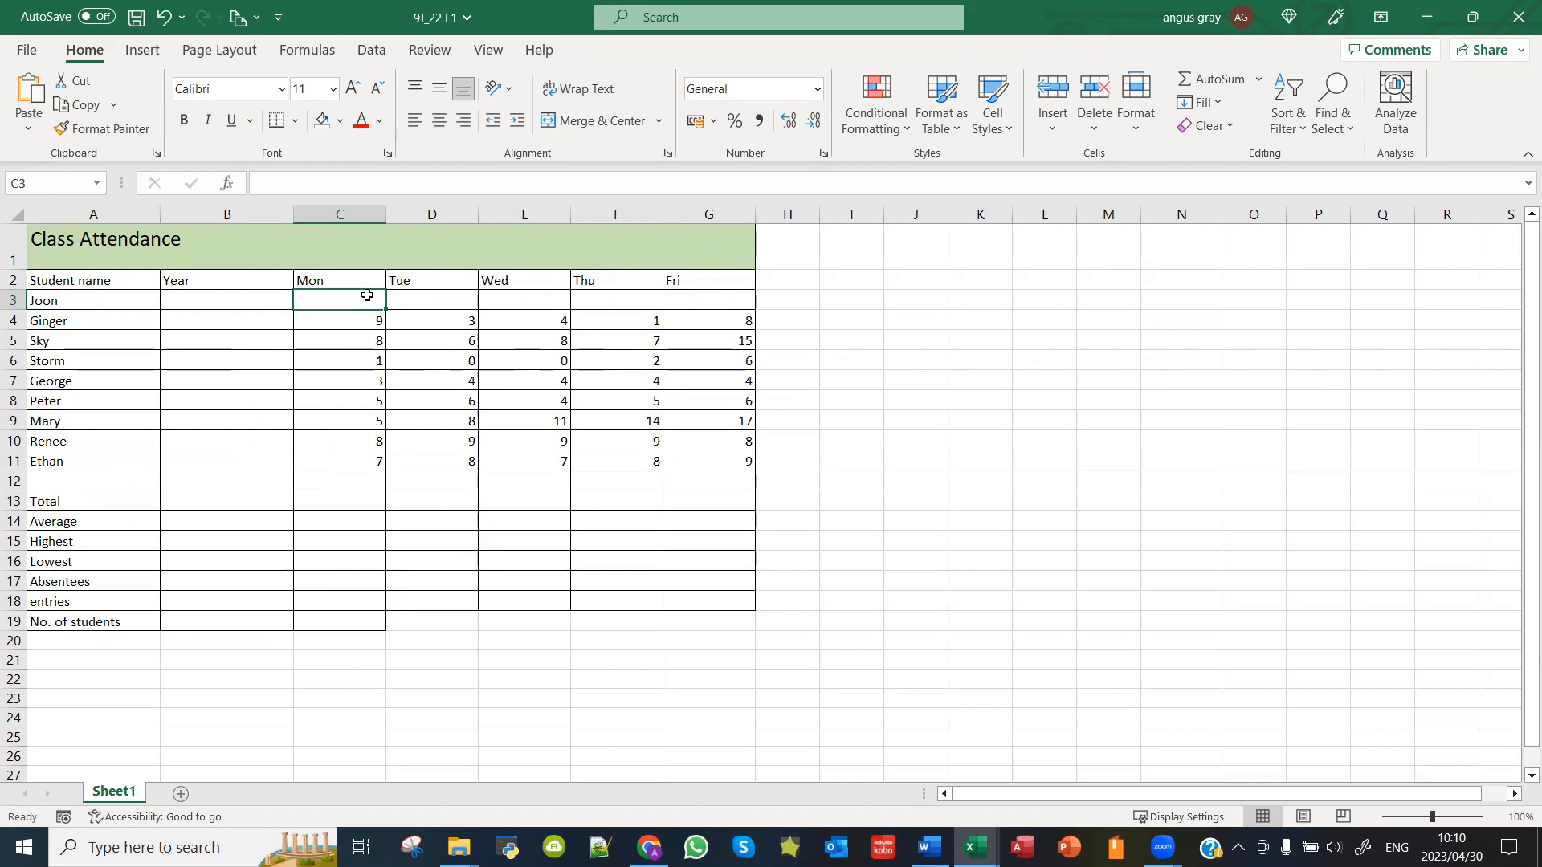
Step: Delete the inserted row 3 containing the new student's name
right_click(14, 301)
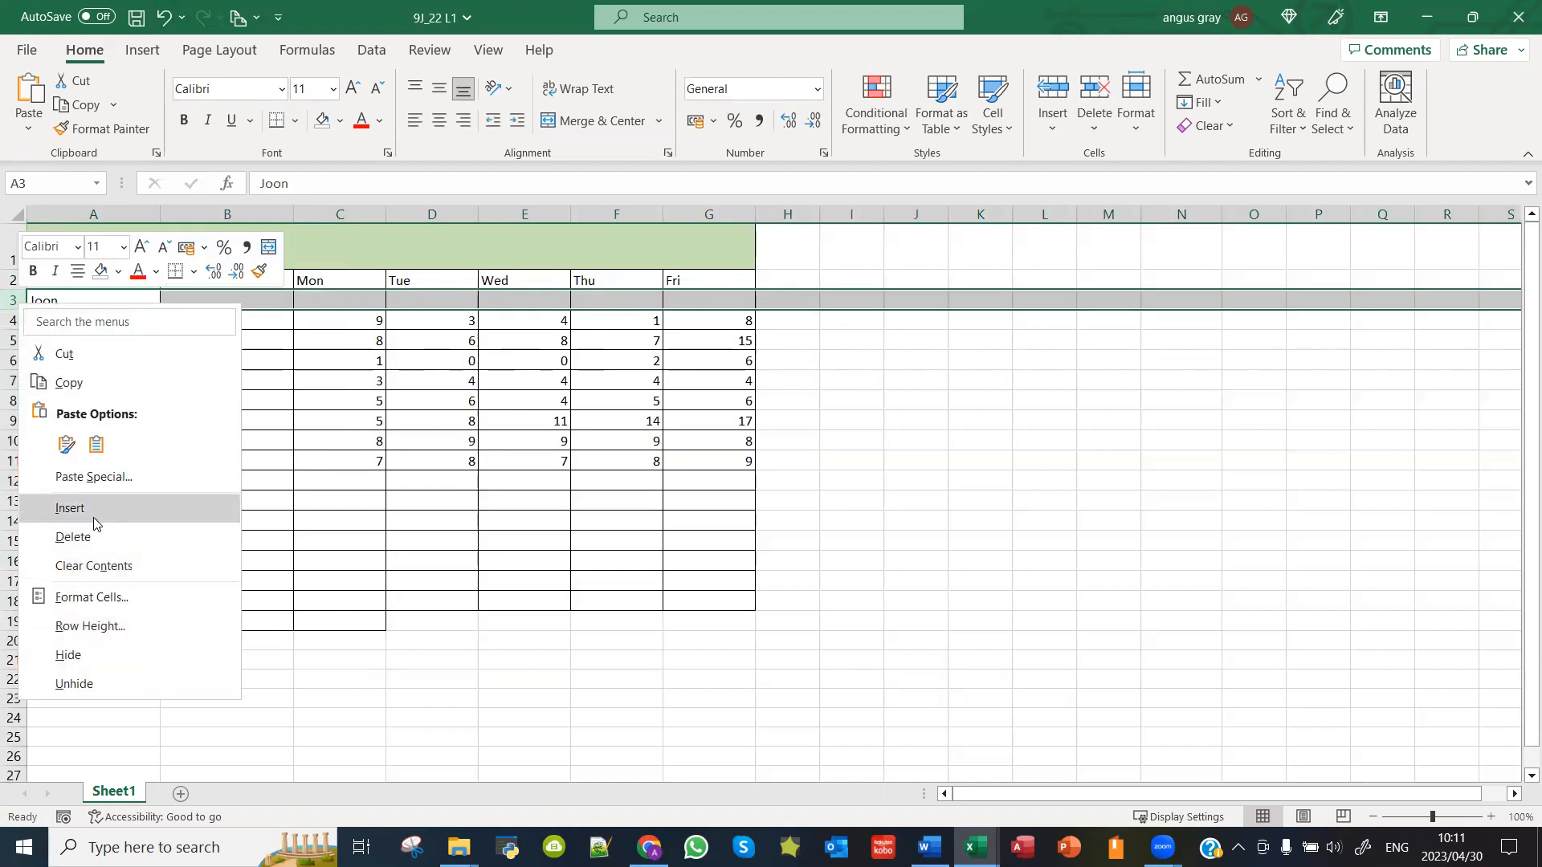
key(Escape)
key(ctrl+minus)
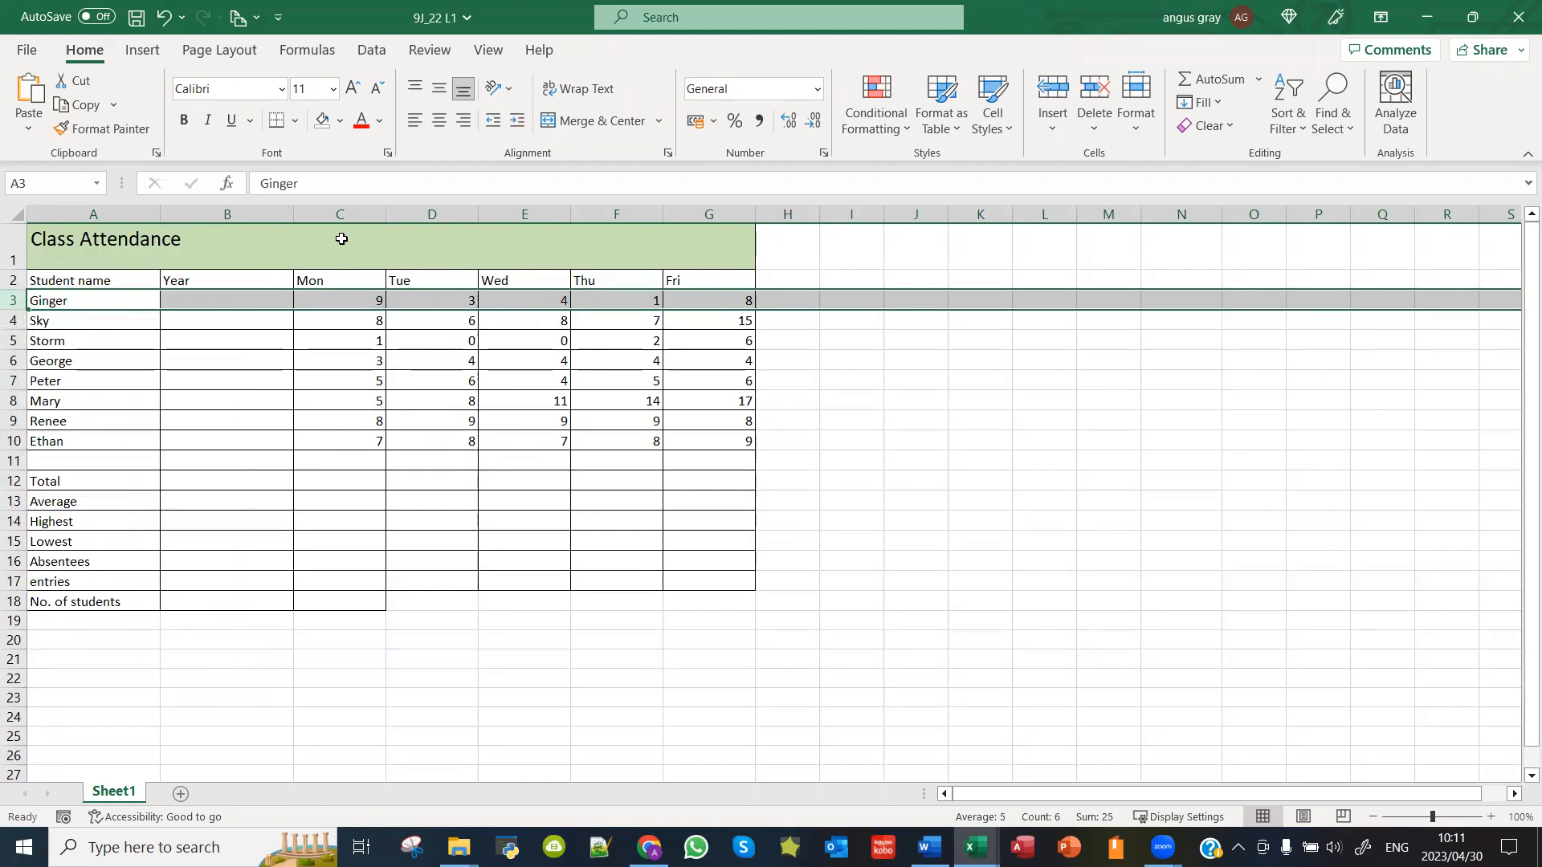
Step: Narrow the Year column (B) so it is slightly narrower than the Mon column
drag(295, 213, 237, 212)
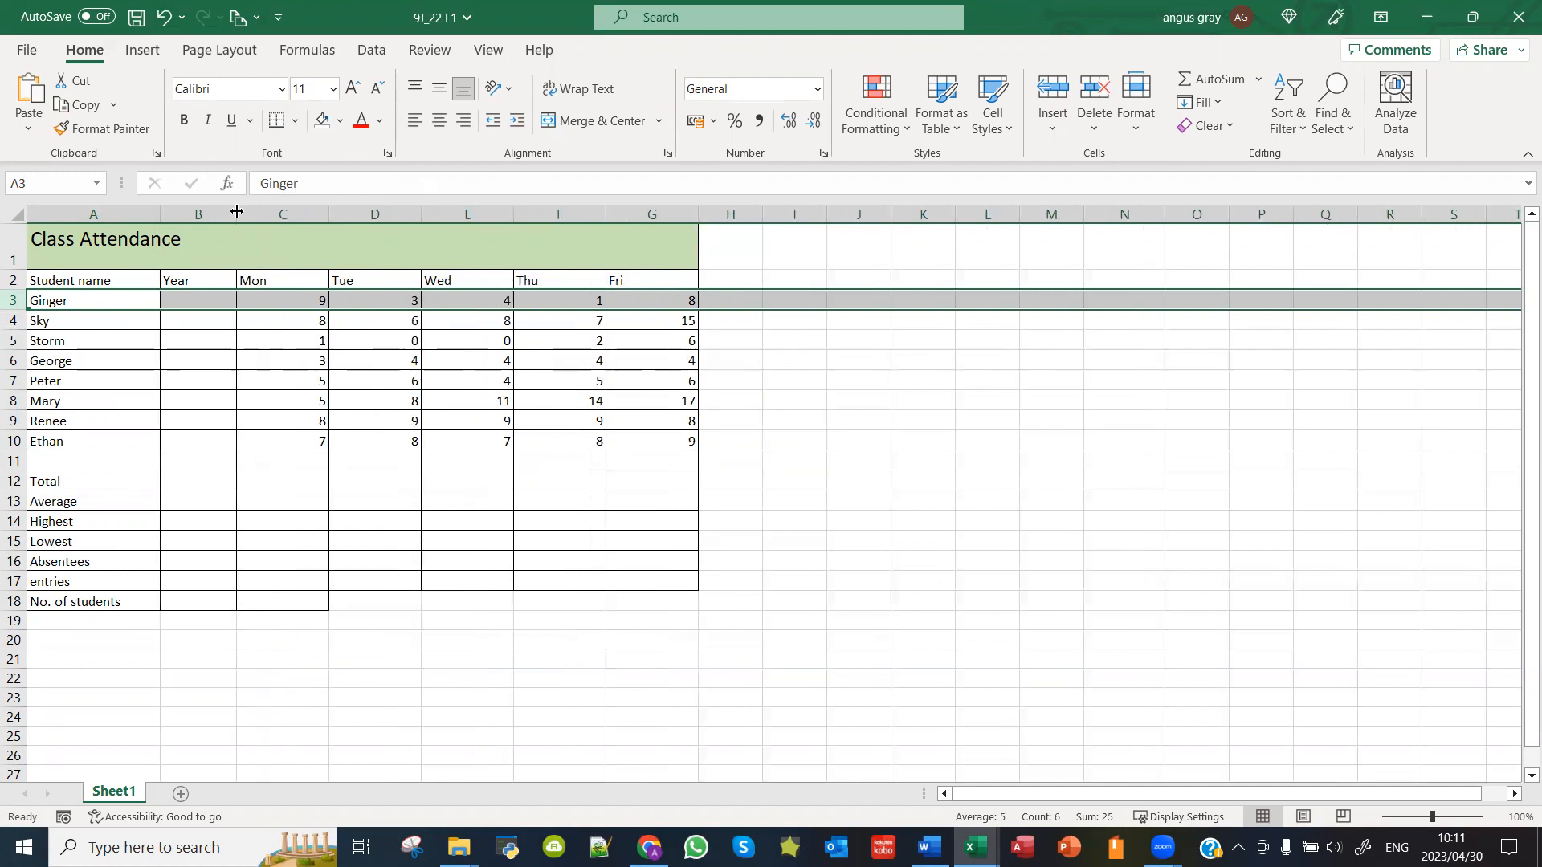